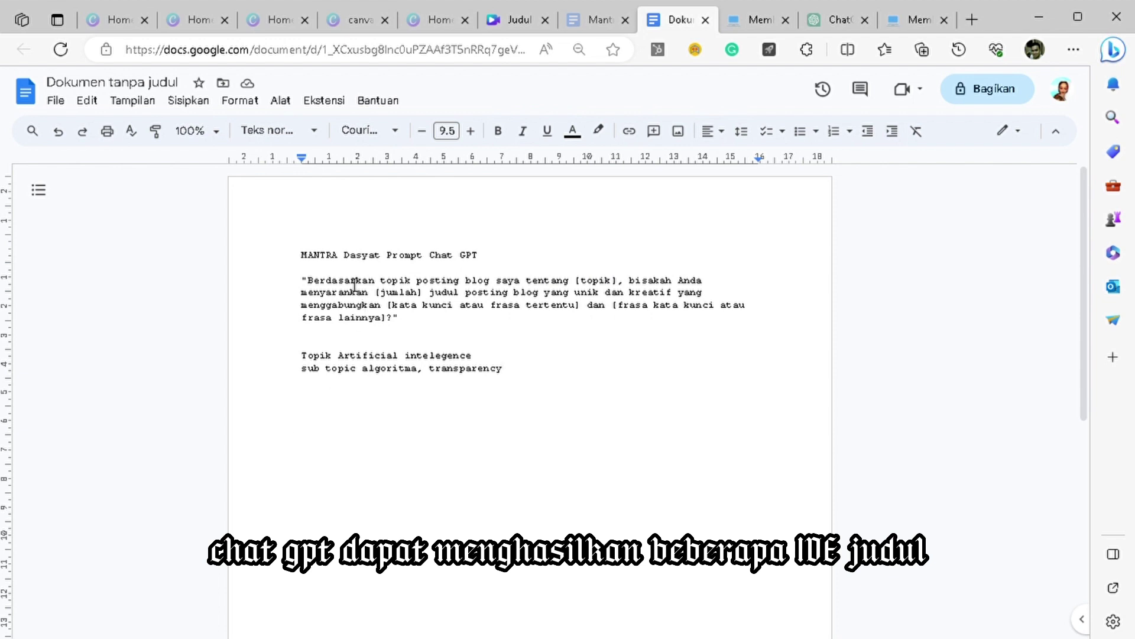
Step: Copy the quoted prompt template from the document and paste it into a new ChatGPT message
left_click_drag(306, 288, 451, 317)
right_click(454, 300)
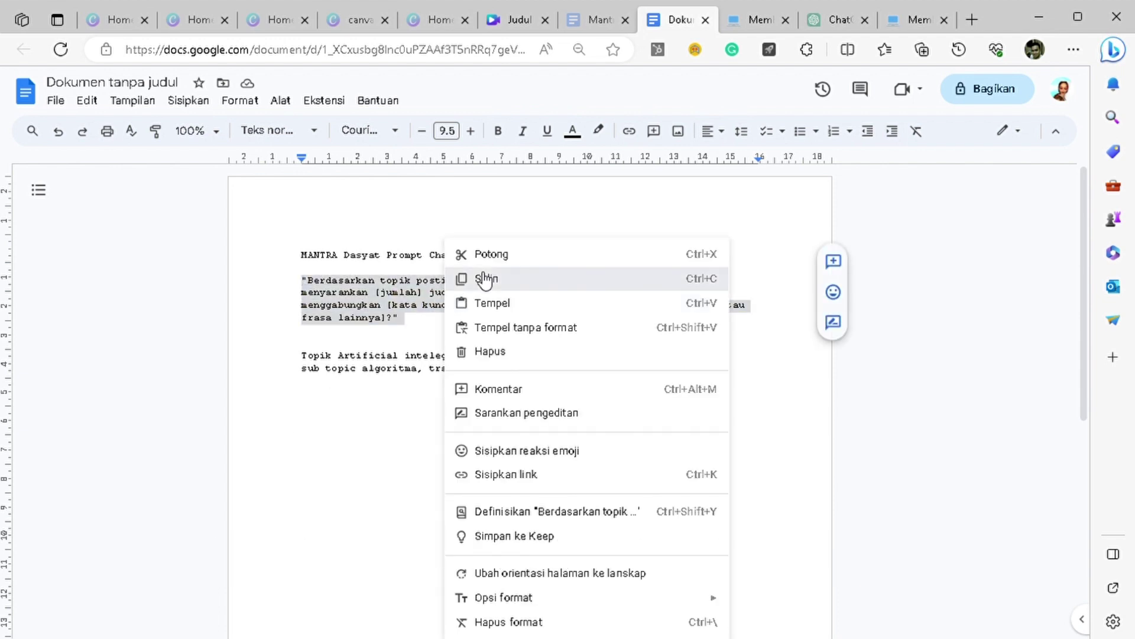
left_click(484, 279)
left_click(833, 14)
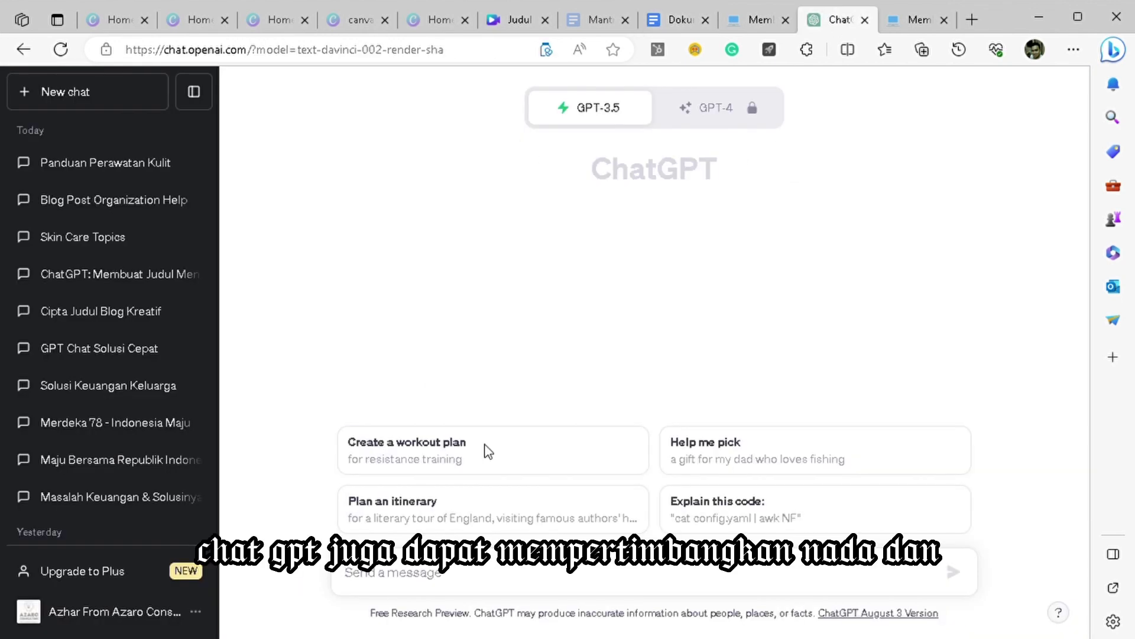
key("ctrl+v")
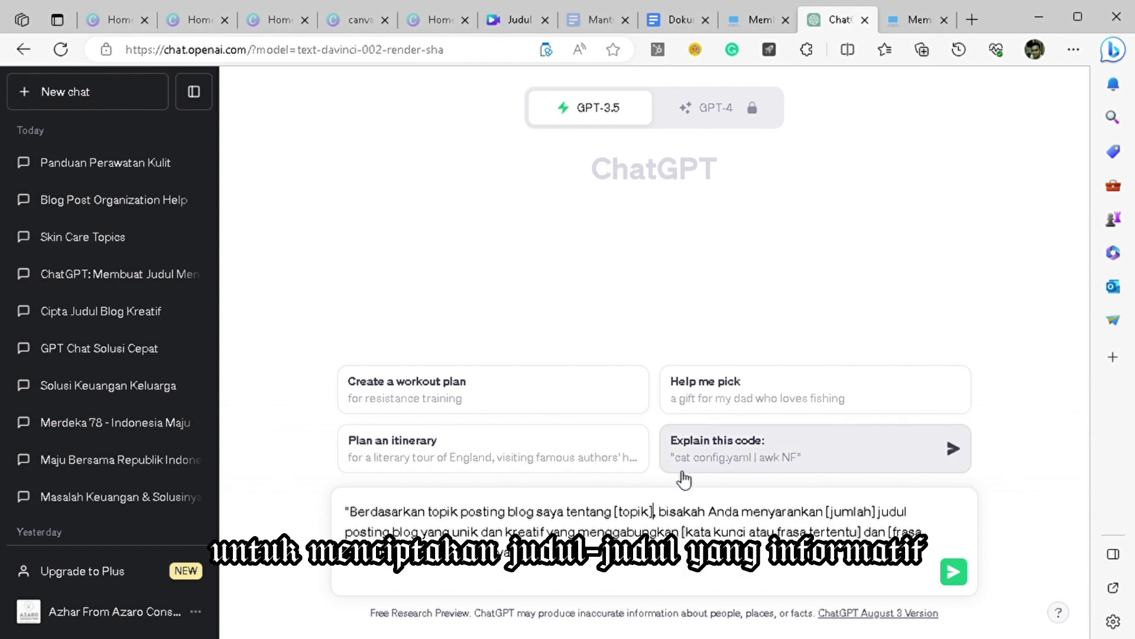
Step: Replace the [topik] placeholder in the prompt with "Artificial Intelegence"
key("BackSpace")
key("BackSpace")
key("BackSpace")
key("BackSpace")
key("BackSpace")
key("BackSpace")
key("BackSpace")
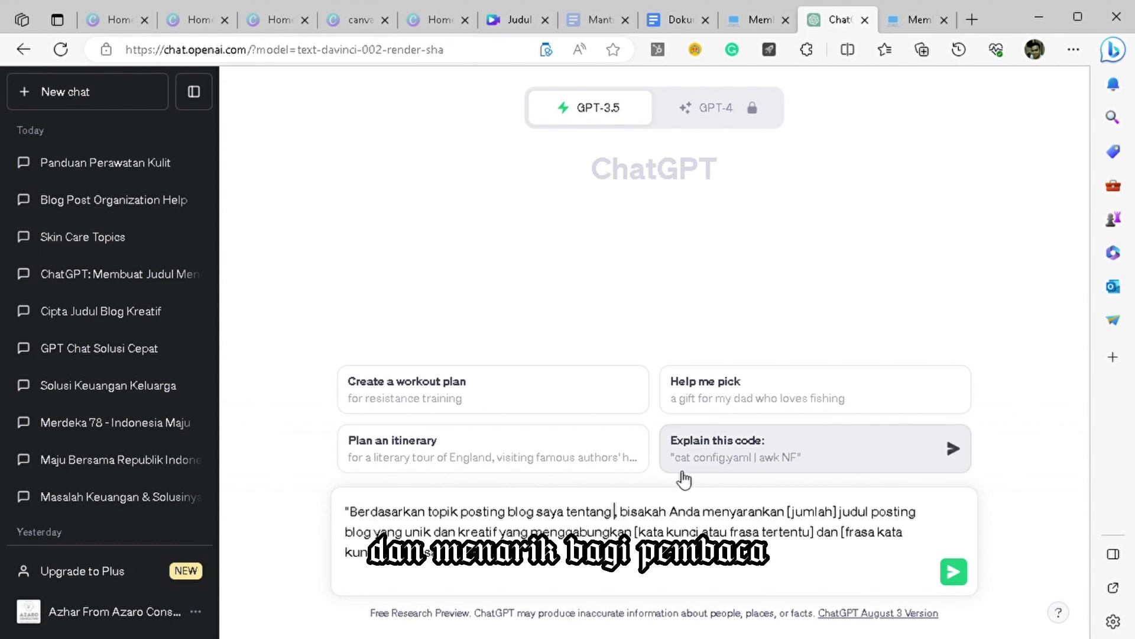
type("Artifi")
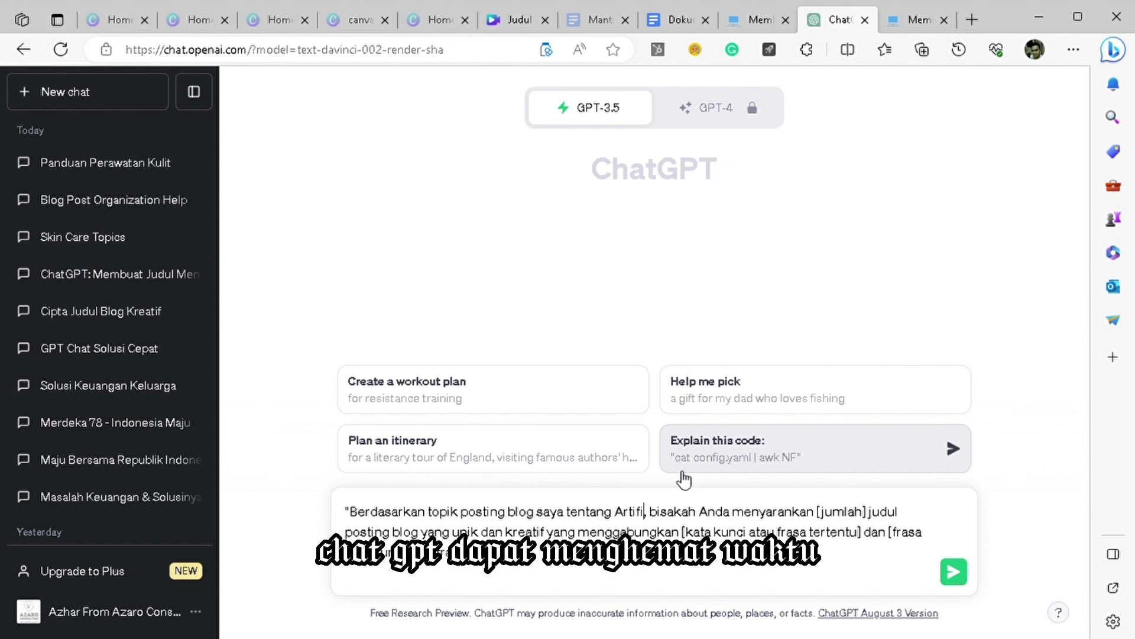
type("cial ")
type("Integ")
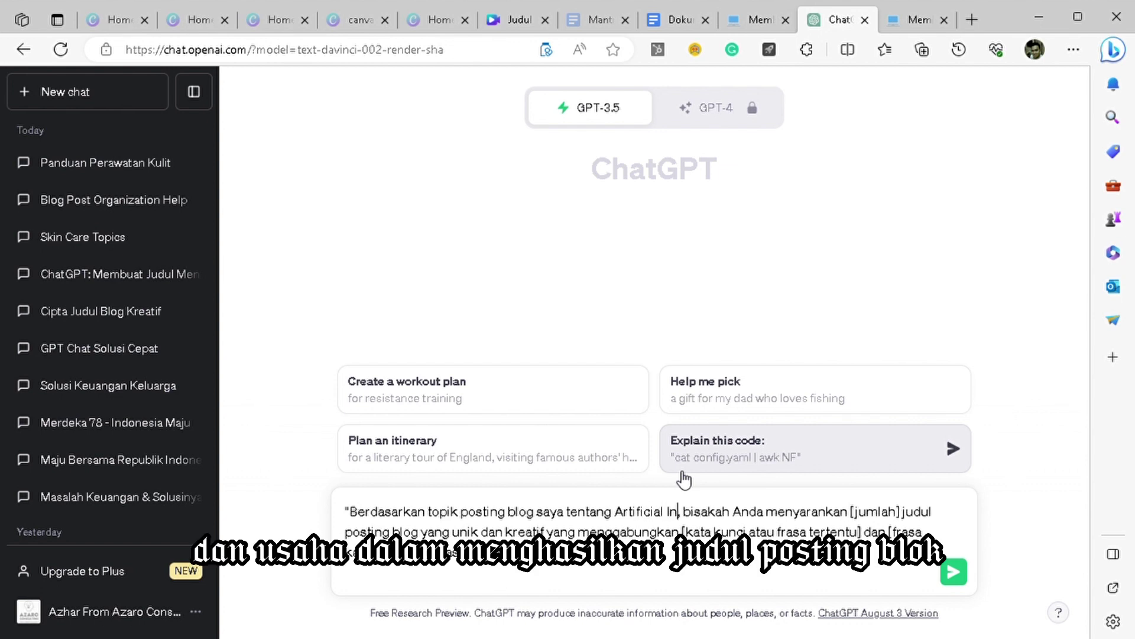
key("BackSpace")
type("leg")
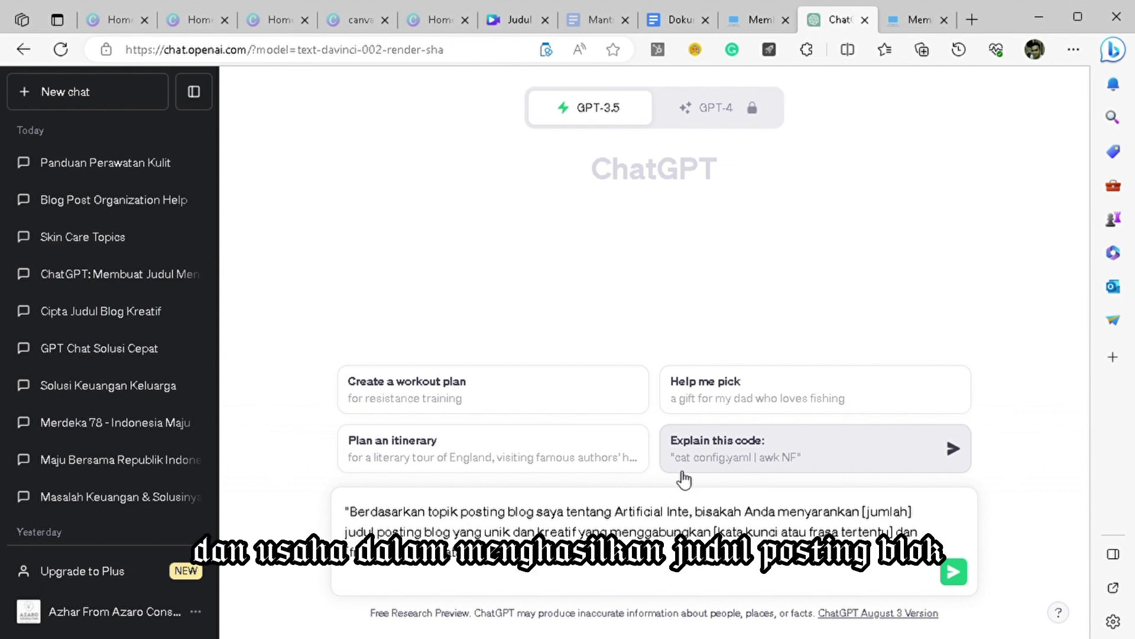
type("ence")
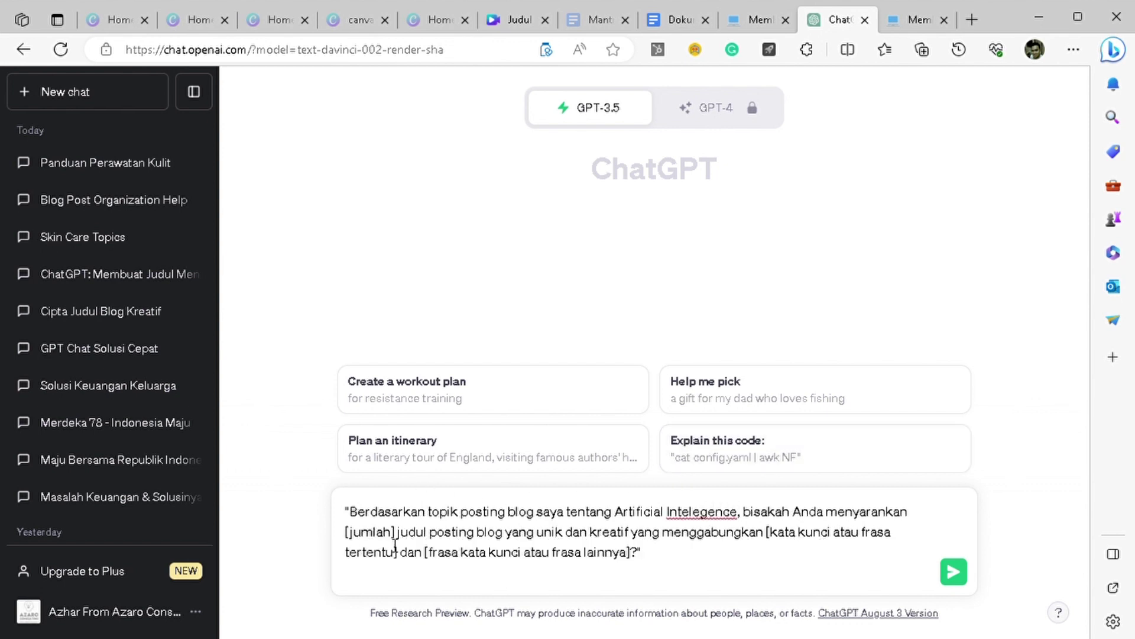
Step: Replace the [jumlah] placeholder in the prompt with 10
key("BackSpace")
key("BackSpace")
key("BackSpace")
key("BackSpace")
key("BackSpace")
key("BackSpace")
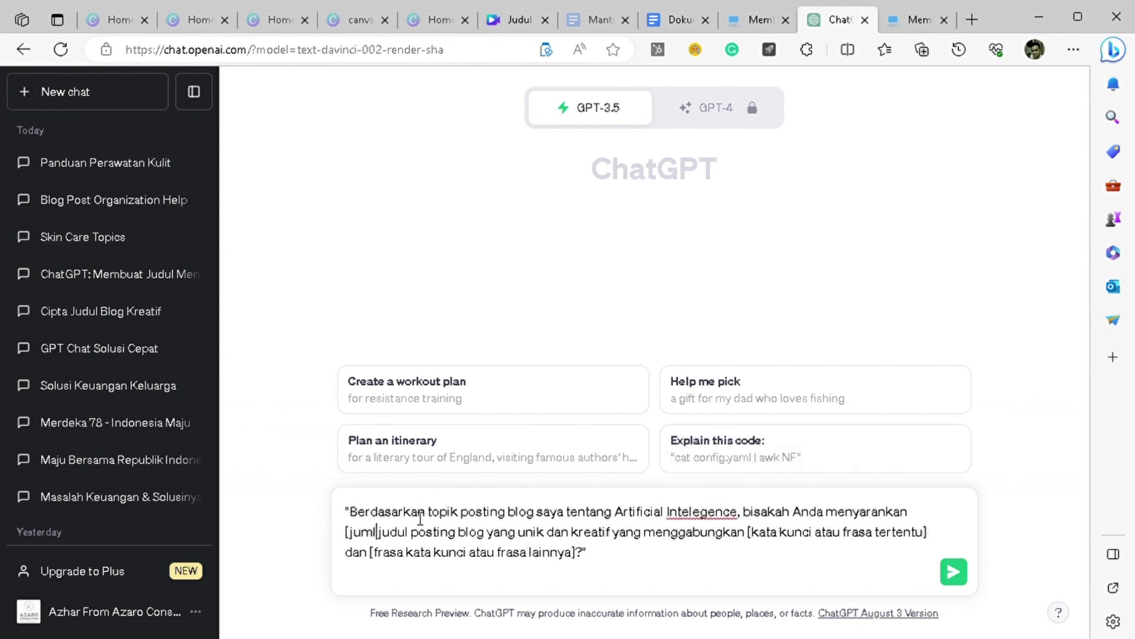
key("BackSpace")
key("BackSpace")
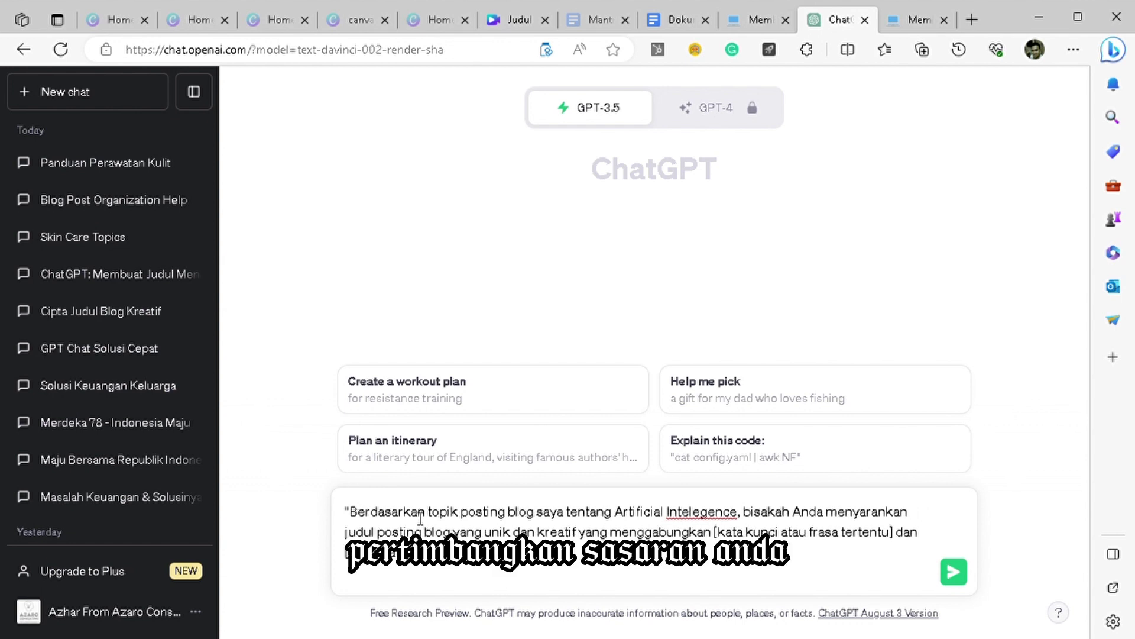
type("10")
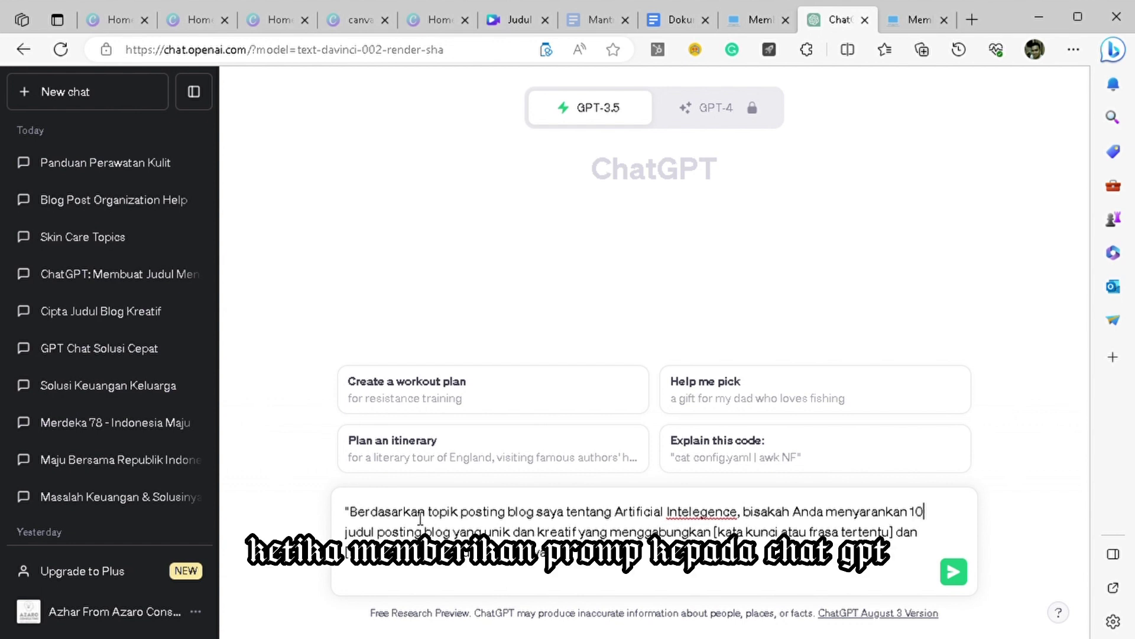
Step: Replace the [kata kunci atau frasa tertentu] placeholder with "algoritma", the first sub topic noted in the Google Docs document
left_click(897, 532)
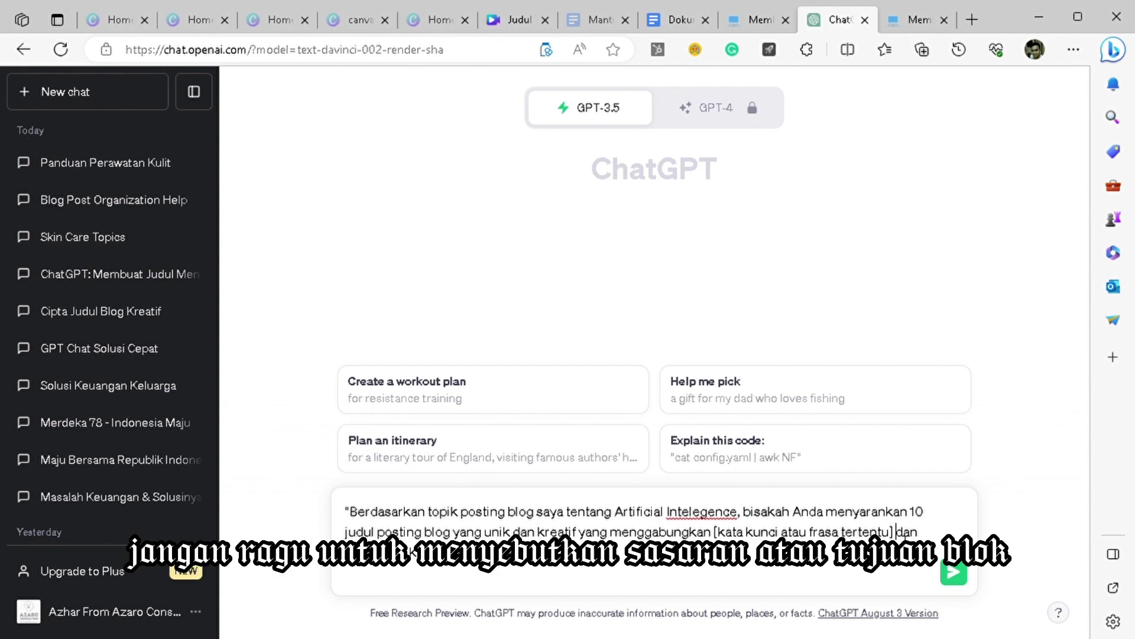
key("BackSpace")
key("BackSpace")
key("BackSpace")
key("BackSpace")
key("BackSpace")
key("BackSpace")
key("BackSpace")
key("BackSpace")
key("BackSpace")
key("BackSpace")
key("BackSpace")
key("BackSpace")
key("BackSpace")
key("BackSpace")
key("BackSpace")
key("BackSpace")
key("BackSpace")
key("BackSpace")
key("BackSpace")
key("BackSpace")
key("BackSpace")
key("BackSpace")
key("BackSpace")
key("BackSpace")
key("BackSpace")
key("BackSpace")
key("BackSpace")
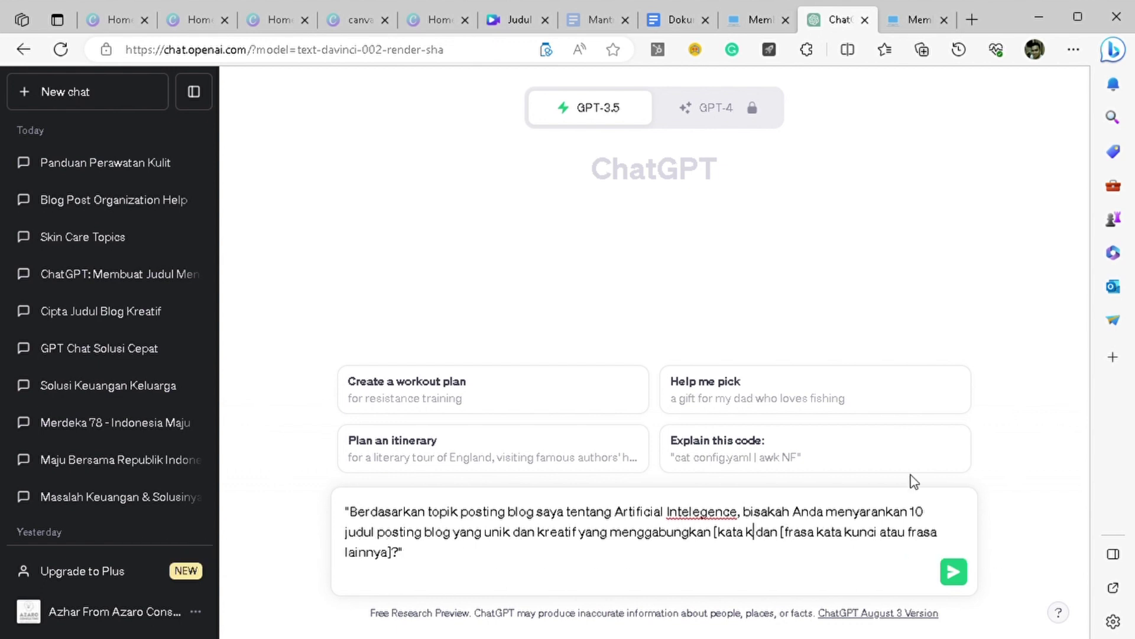
key("BackSpace")
key("BackSpace")
key("BackSpace")
key("BackSpace")
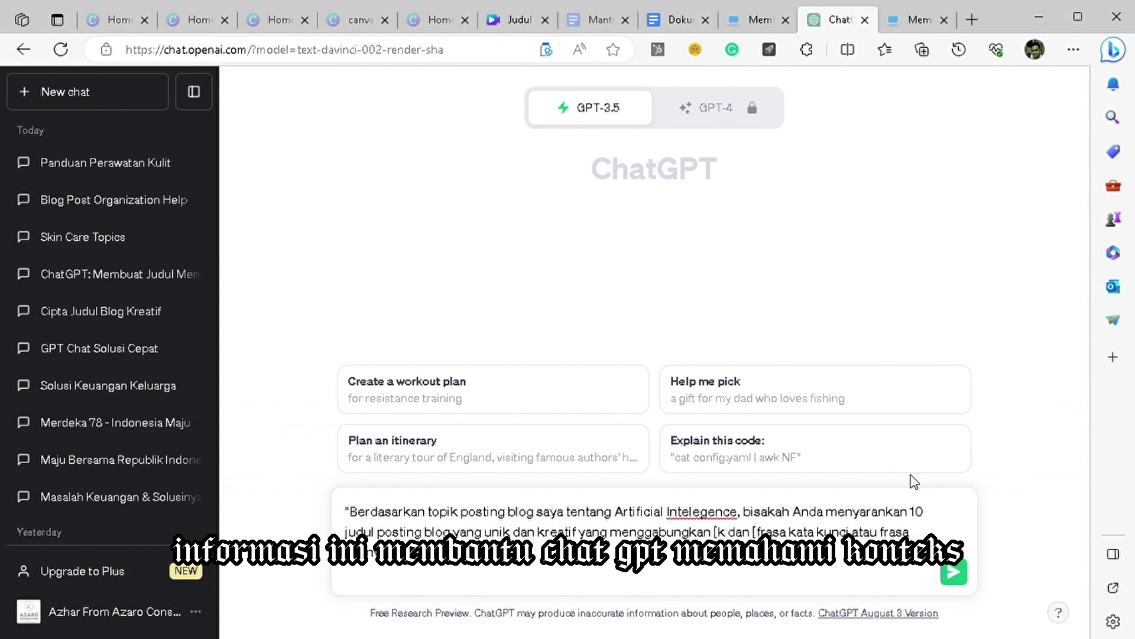
key("BackSpace")
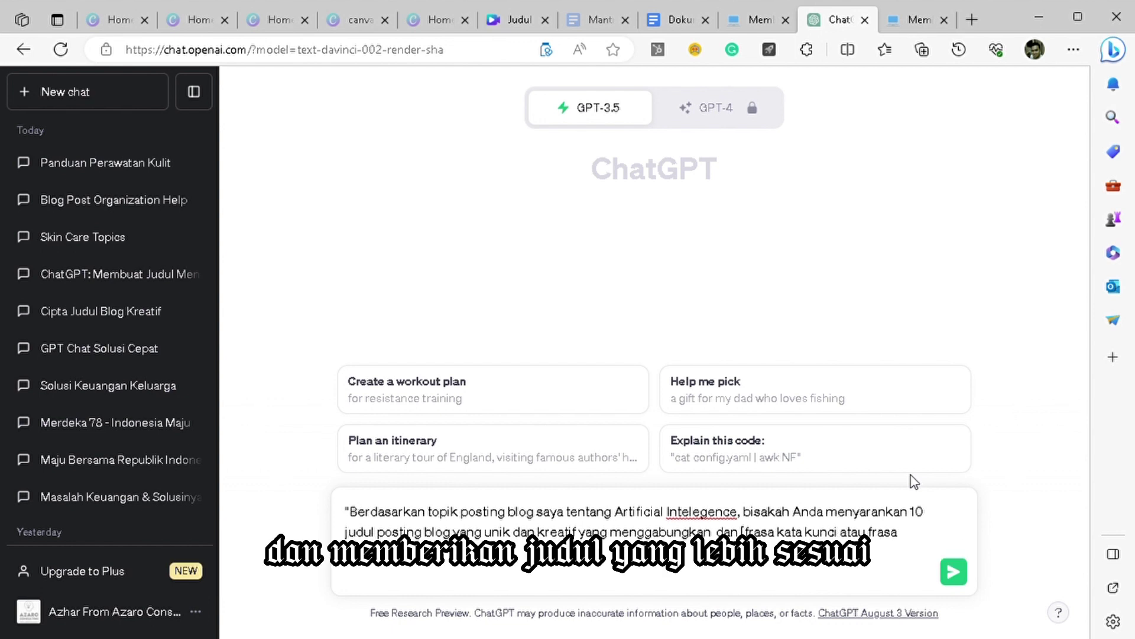
left_click(672, 18)
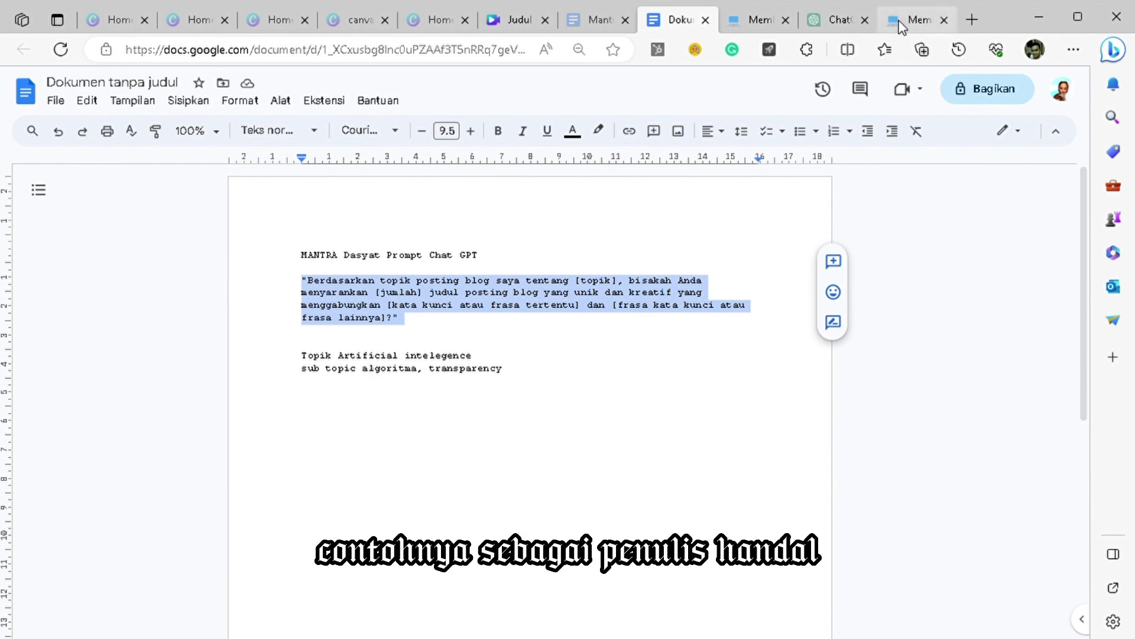
left_click(837, 19)
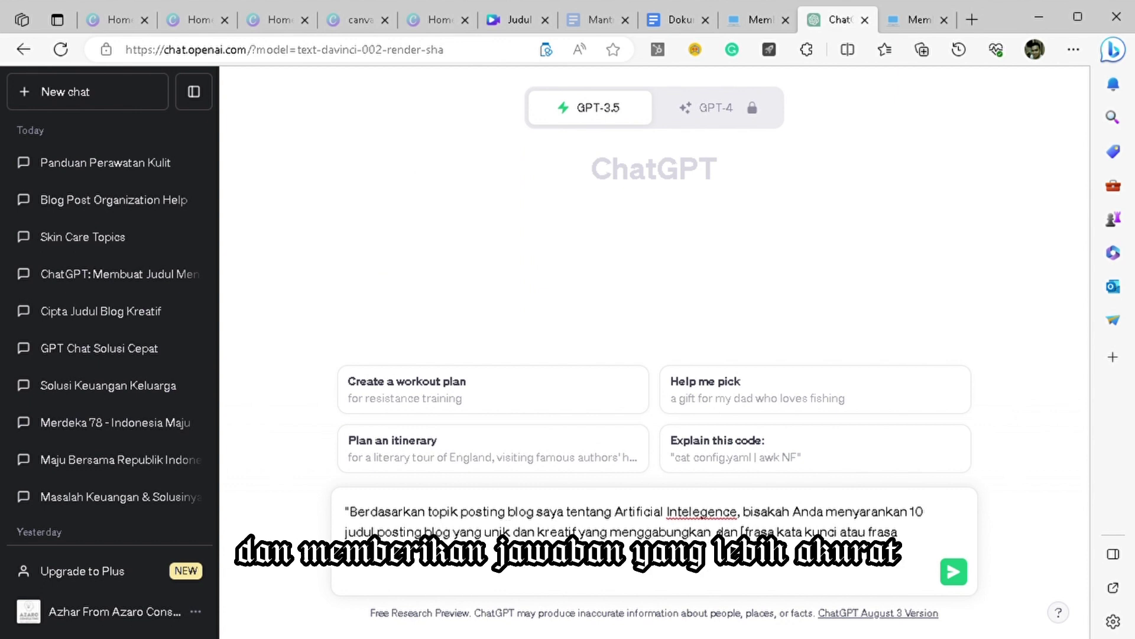
type("alf")
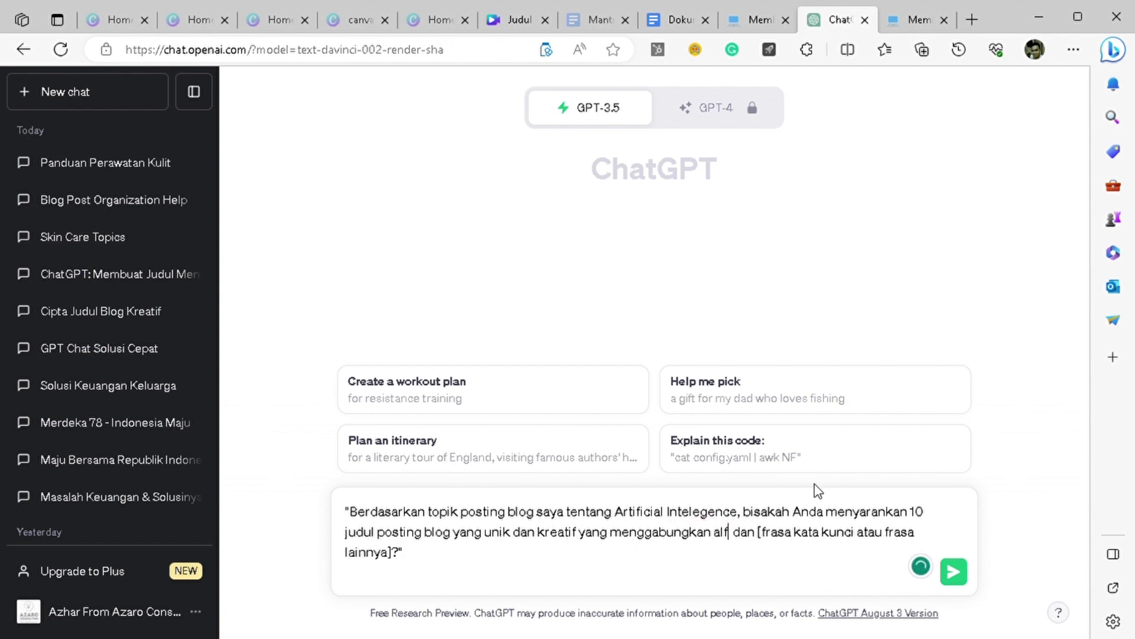
key("BackSpace")
type("g")
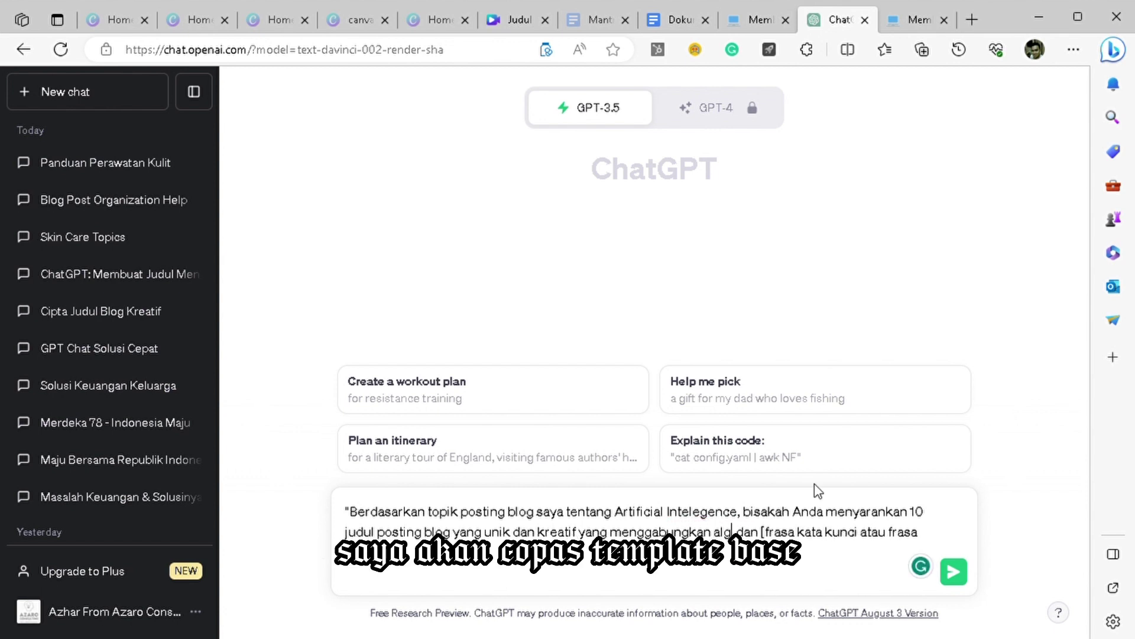
type("or")
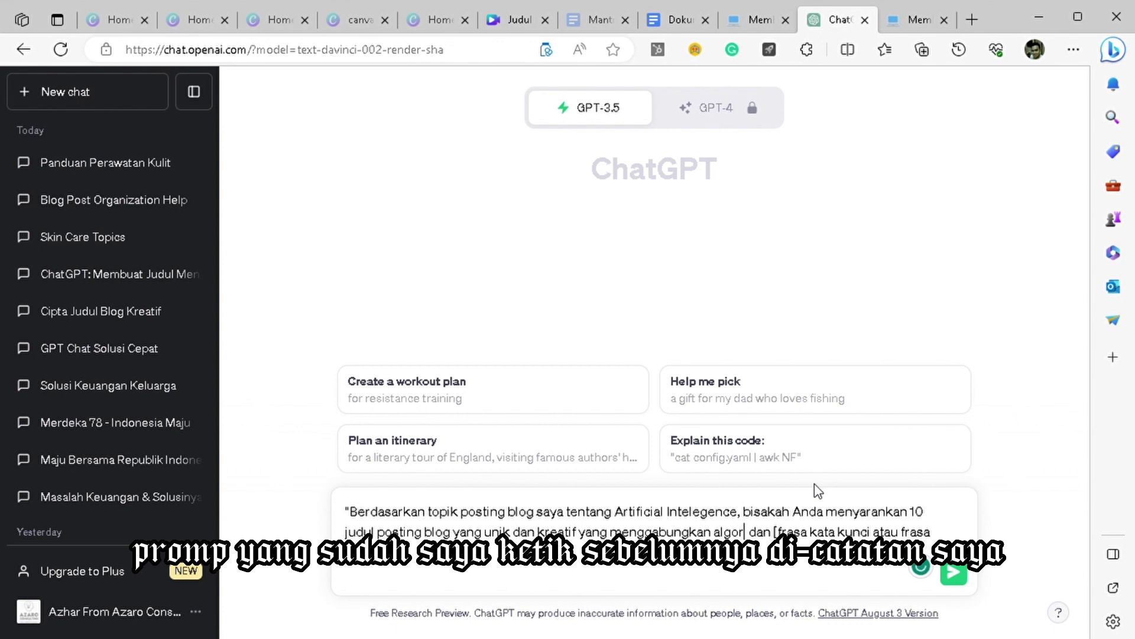
type("itma,")
Step: Replace the [frasa kata kunci atau frasa lainnya] placeholder with "transparency" and send the prompt
key("Right")
key("Right")
key("Right")
key("Right")
key("Right")
key("Right")
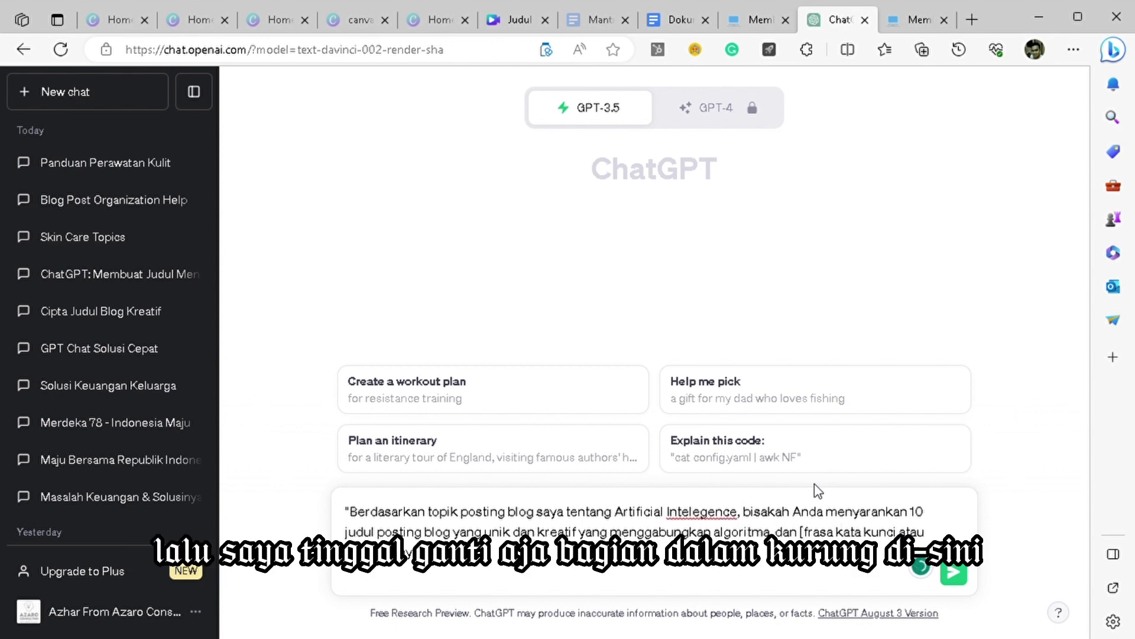
key("BackSpace")
key("BackSpace")
key("BackSpace")
key("BackSpace")
key("BackSpace")
key("BackSpace")
key("BackSpace")
key("BackSpace")
key("BackSpace")
key("BackSpace")
key("BackSpace")
key("BackSpace")
key("BackSpace")
key("BackSpace")
key("BackSpace")
key("BackSpace")
key("BackSpace")
key("BackSpace")
key("BackSpace")
key("BackSpace")
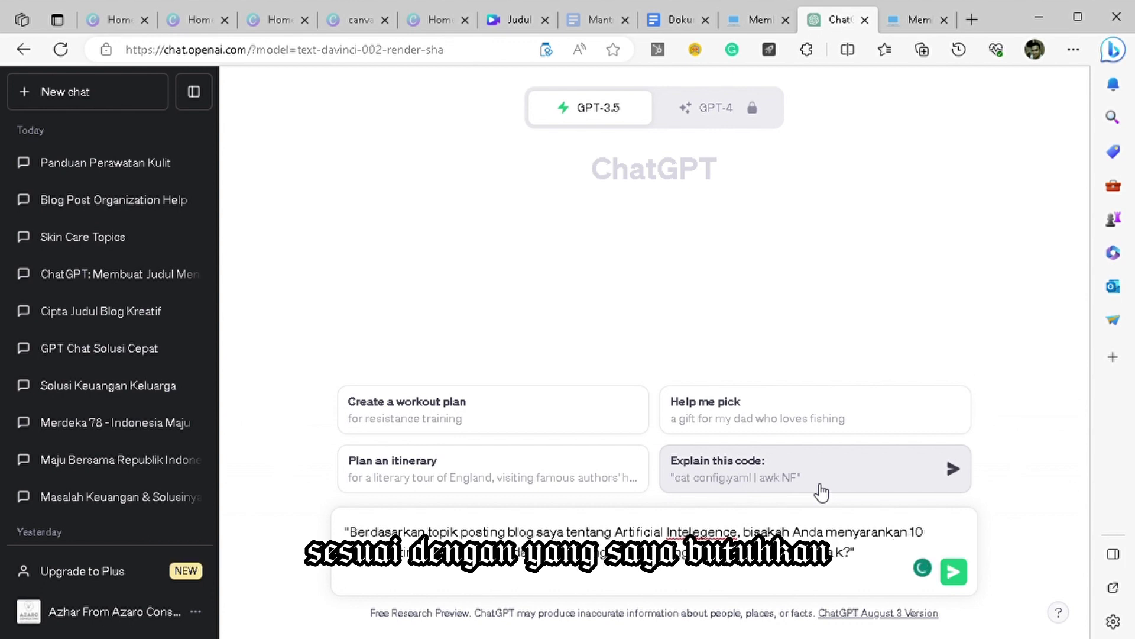
key("BackSpace")
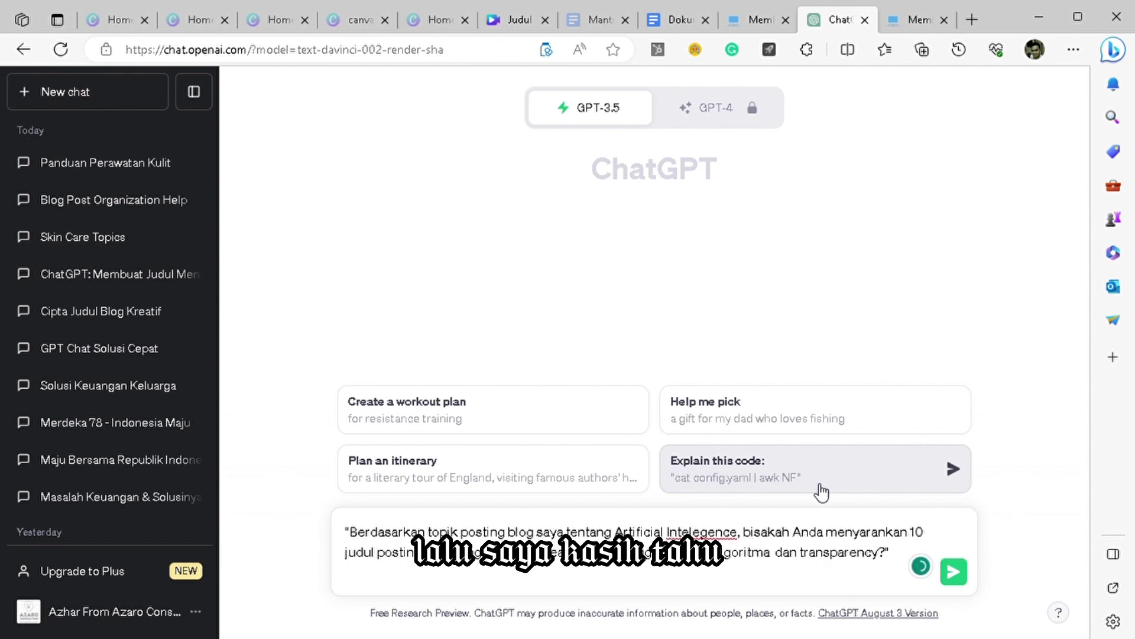
key("Return")
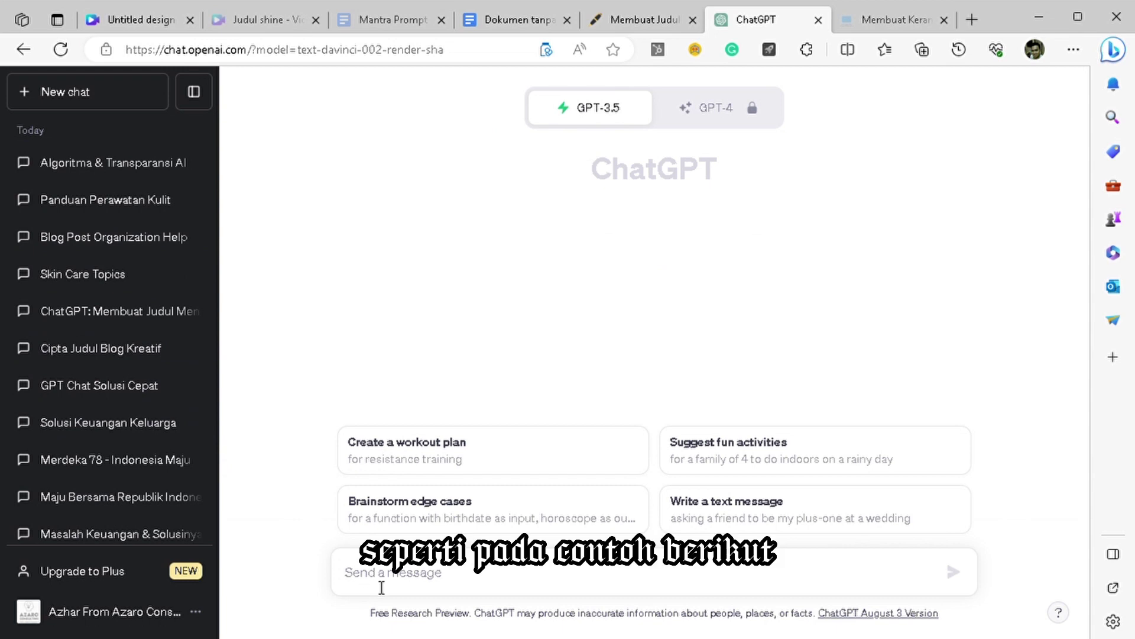
Step: Enter the prompt "Bisakah Anda menghasilkan 10 judul posting blog yang unik dan menarik untuk tulisan yang saya tulis tentang skin care?" with its keyword and tone placeholders
type("Bisakah Anda menghasilkan 10 judul posting blog yang unik dan menarik untuk tulisan yang saya tulis tentang skin care? Harap pastikan judul-judul tersebut mencakup [kata kunci atau frasa tertentu], [frasa kata kunci atau frasa lainnya], dan [frasa kata kunci atau frasa ketiga tertentu], dan menyampaikan nada [sifat]")
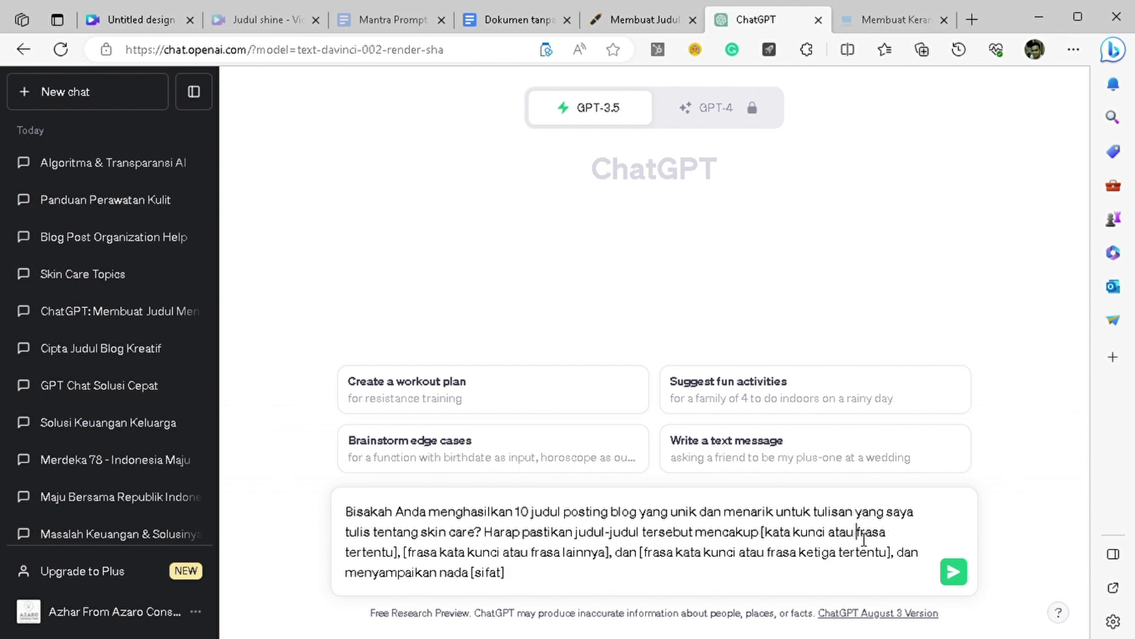
Step: Replace the [kata kunci atau frasa tertentu] placeholder in the skin care prompt with "retinol"
key("BackSpace")
key("BackSpace")
key("BackSpace")
key("BackSpace")
key("BackSpace")
key("BackSpace")
key("BackSpace")
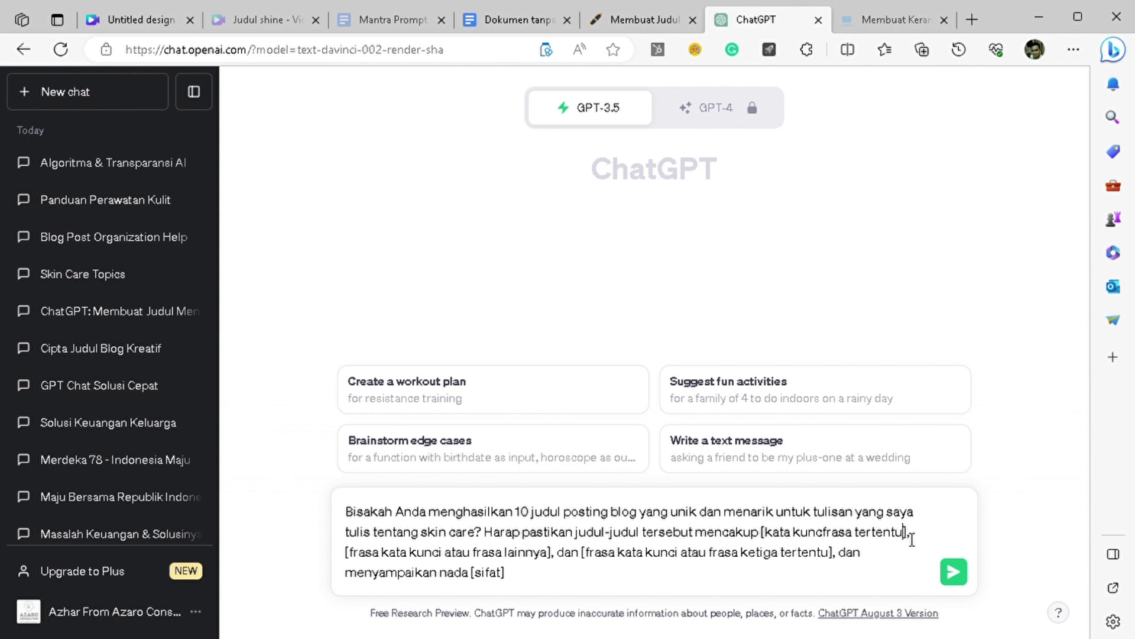
key("BackSpace")
key("BackSpace")
key("BackSpace")
key("BackSpace")
key("BackSpace")
key("BackSpace")
key("BackSpace")
key("BackSpace")
key("BackSpace")
key("BackSpace")
key("BackSpace")
key("BackSpace")
key("BackSpace")
key("BackSpace")
key("BackSpace")
key("BackSpace")
key("BackSpace")
key("BackSpace")
key("BackSpace")
key("BackSpace")
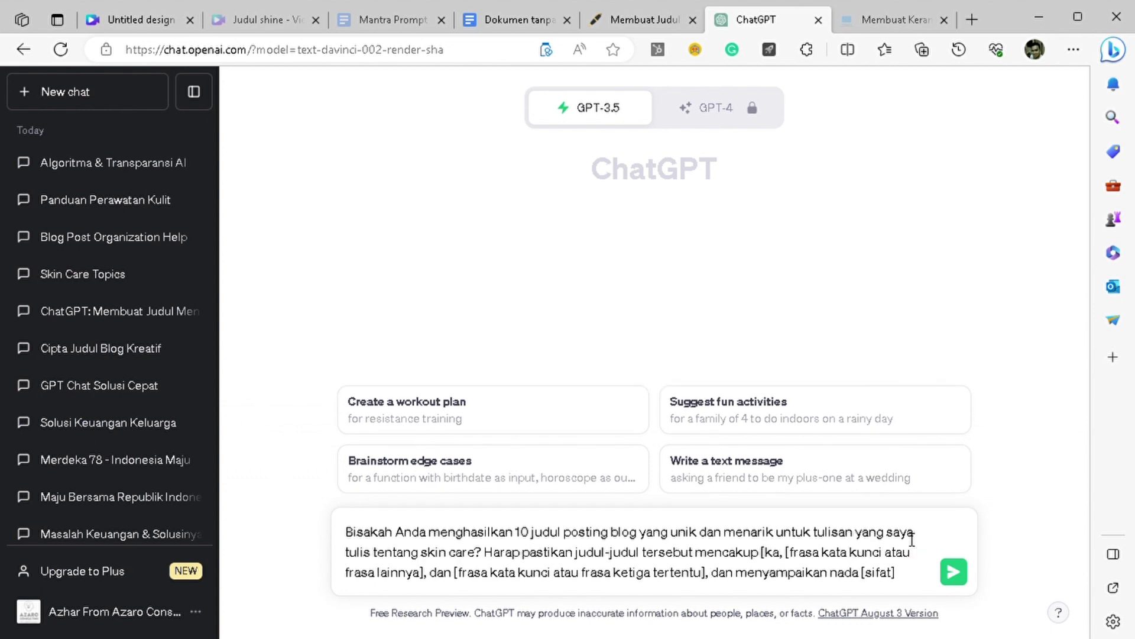
type("retinol")
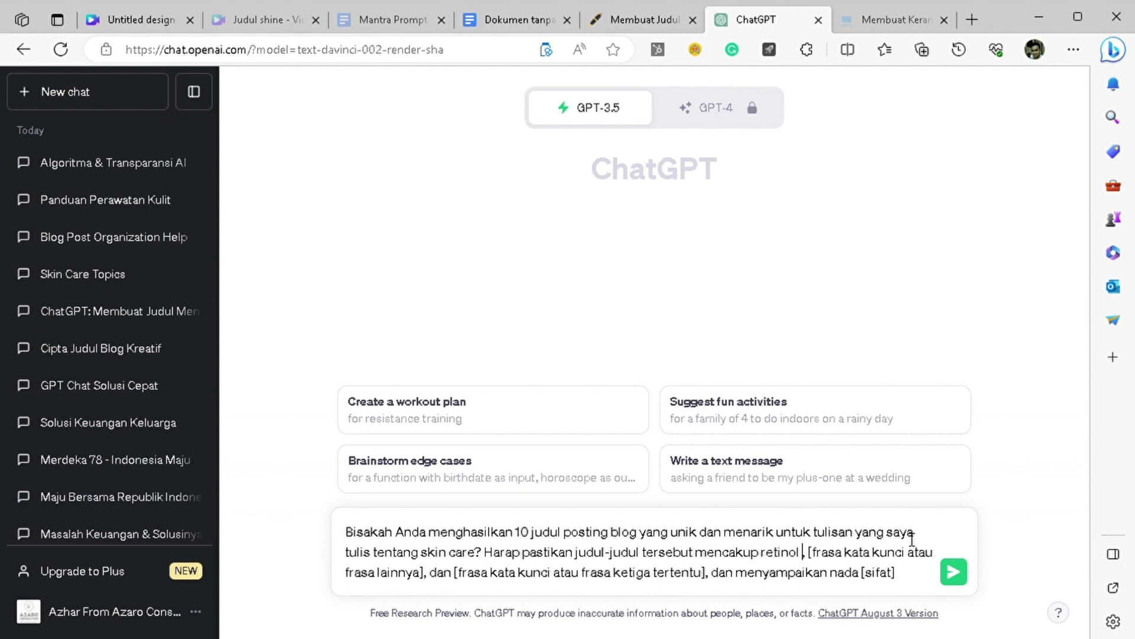
Step: Replace the [frasa kata kunci atau frasa lainnya] placeholder in the skin care prompt with "Hyaluronic acid"
left_click_drag(809, 552, 425, 609)
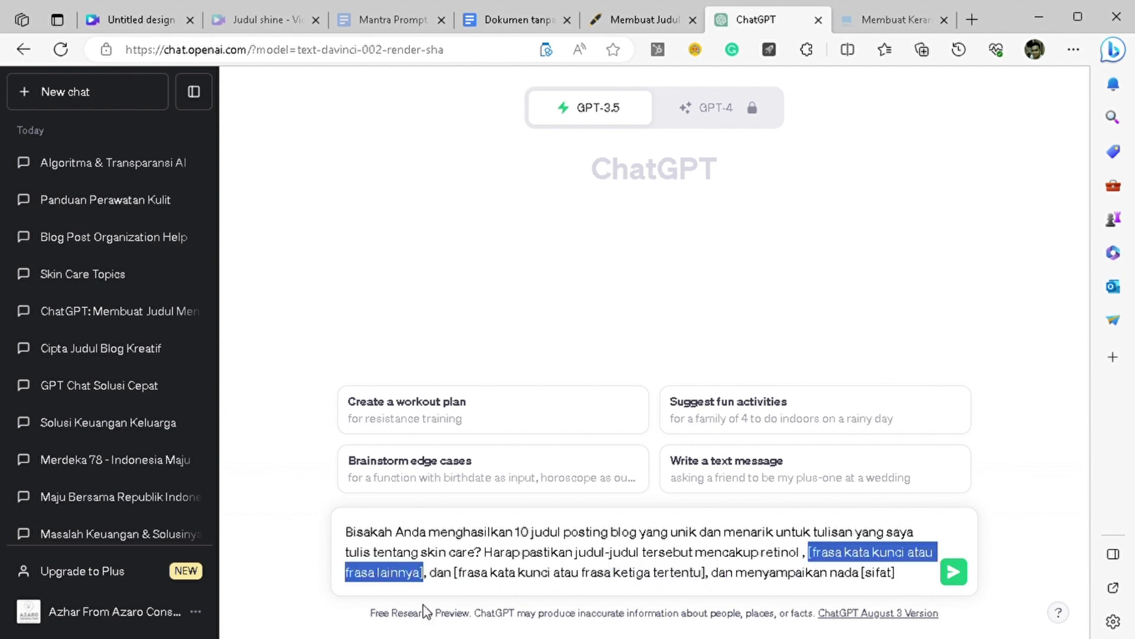
key("BackSpace")
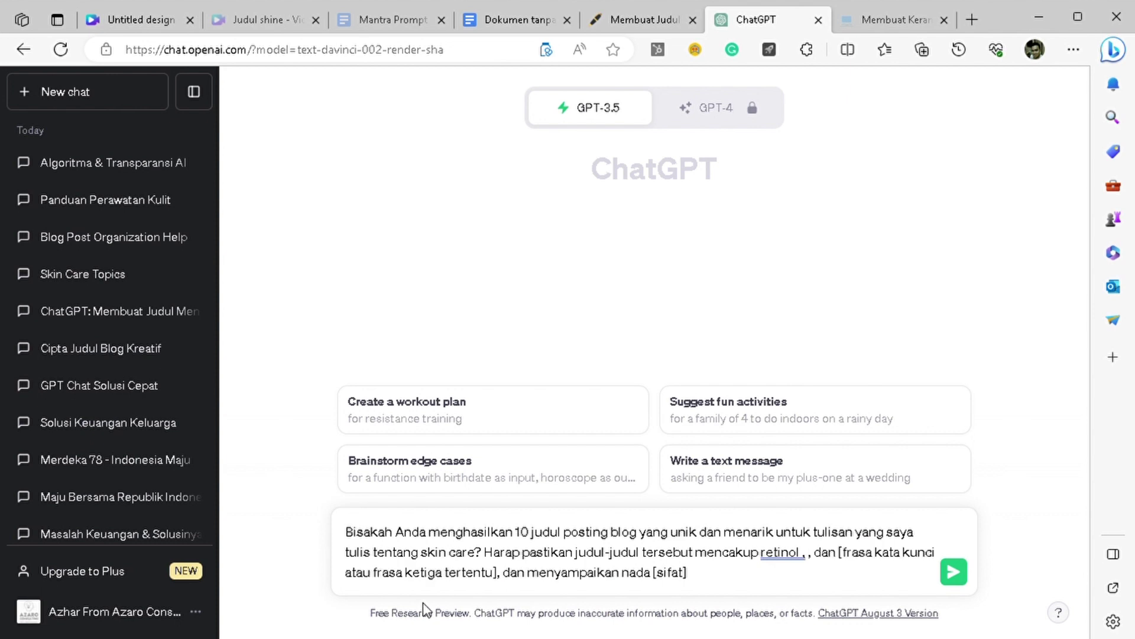
type("Hy")
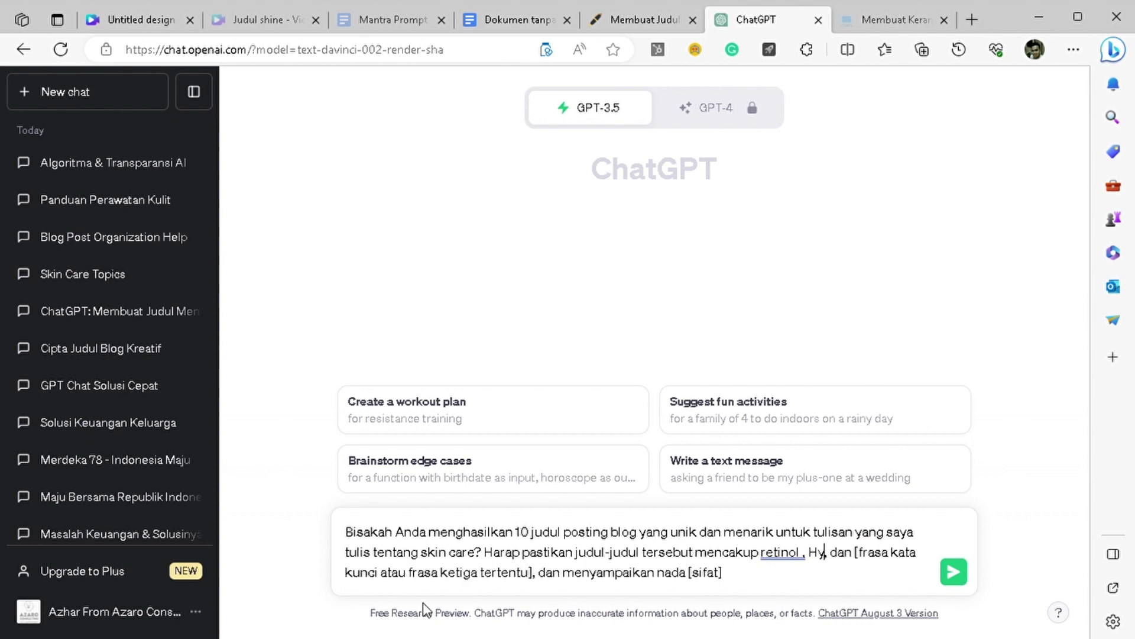
type("alur")
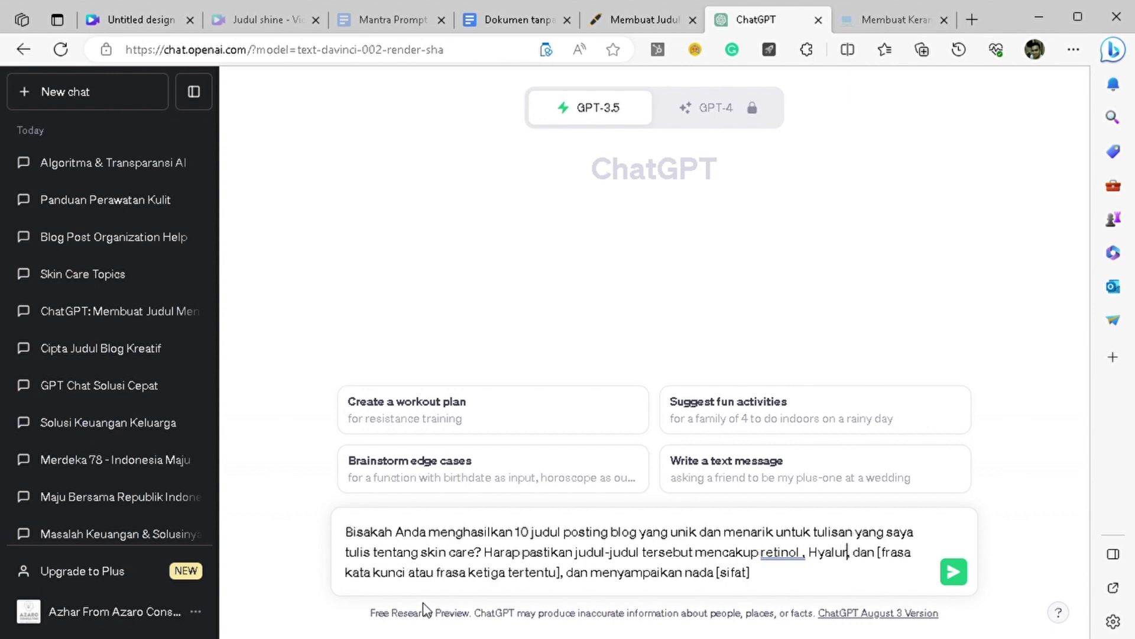
type("inic")
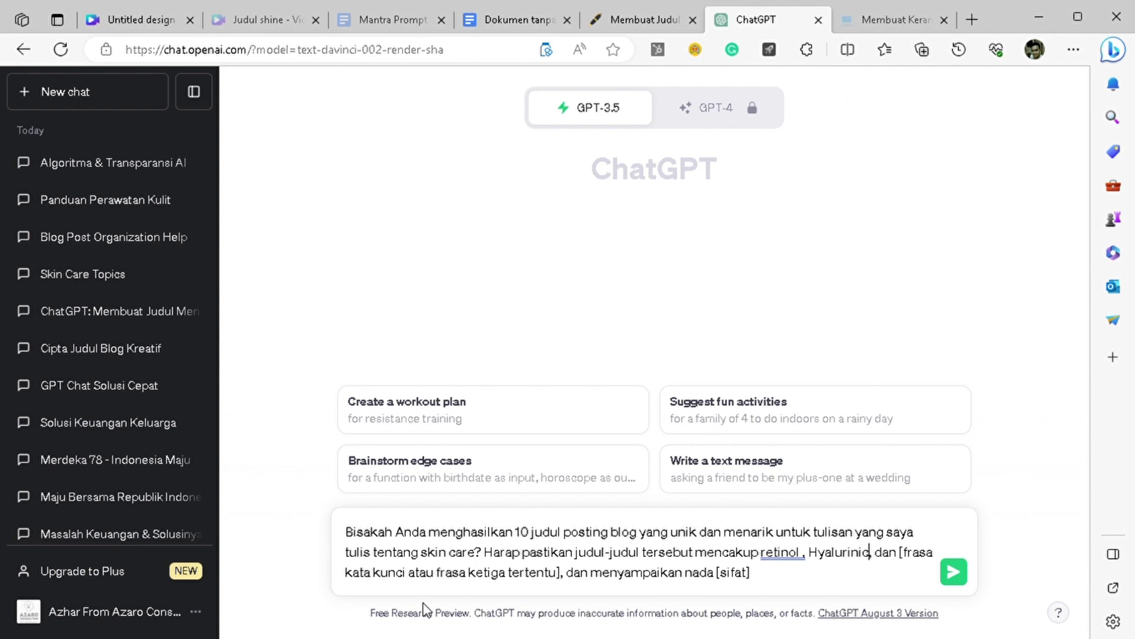
key("BackSpace")
key("BackSpace")
key("BackSpace")
key("BackSpace")
key("BackSpace")
key("BackSpace")
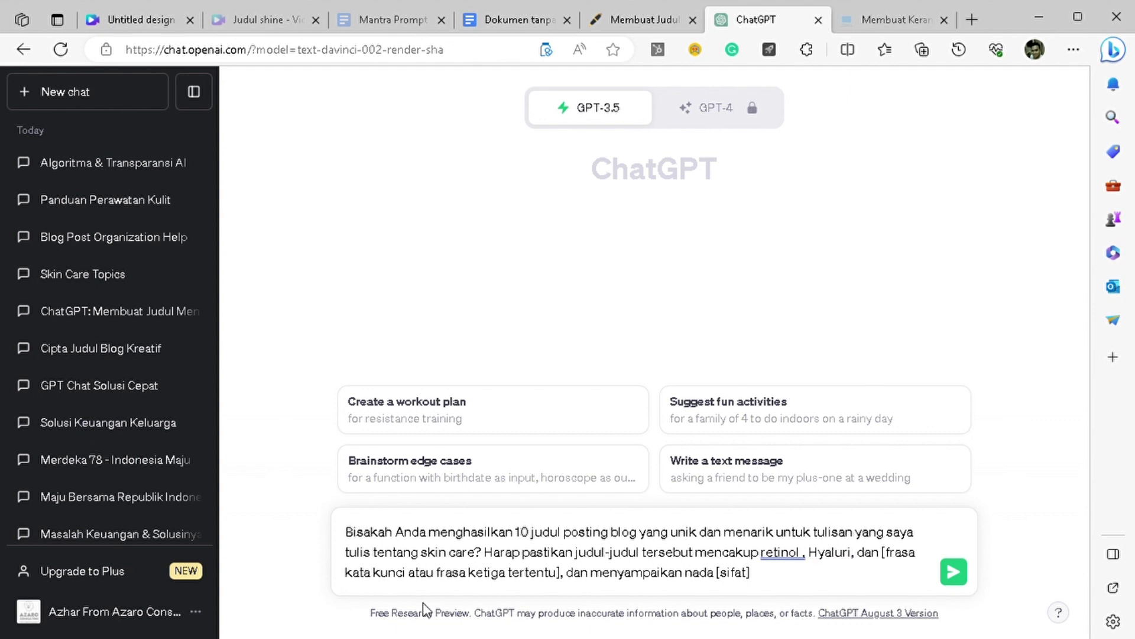
key("BackSpace")
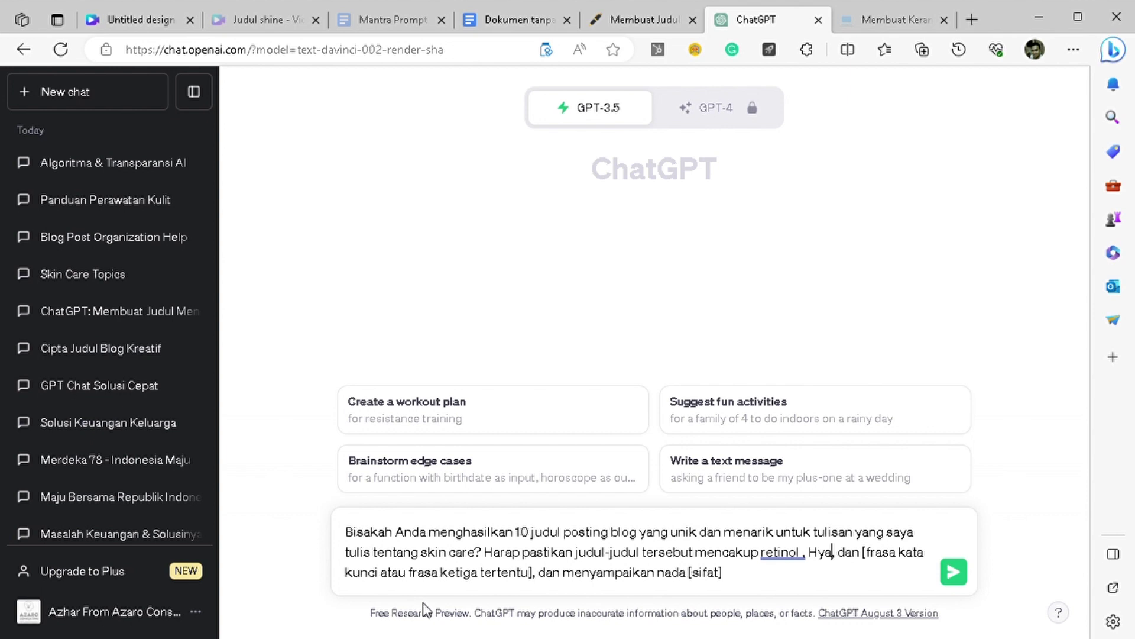
type("lun")
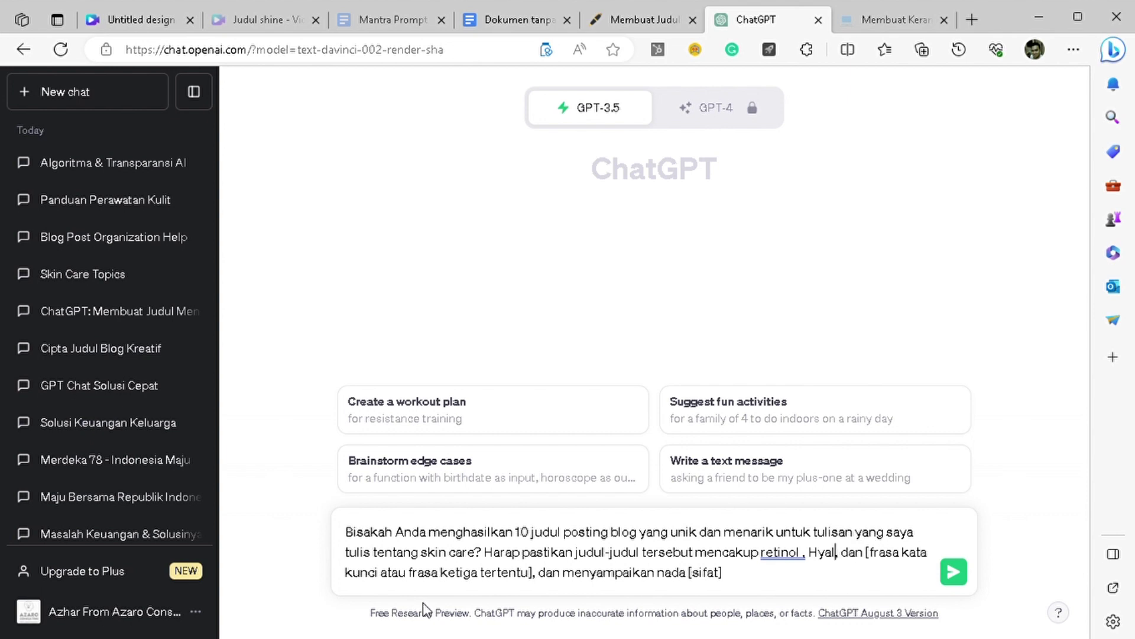
type("o")
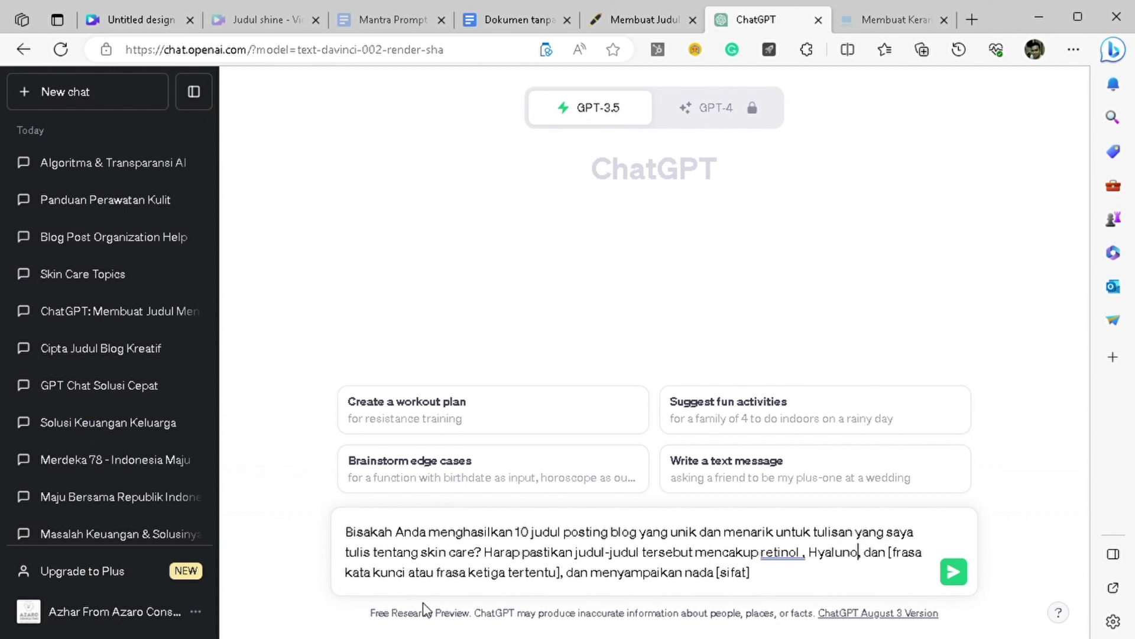
key("BackSpace")
key("BackSpace")
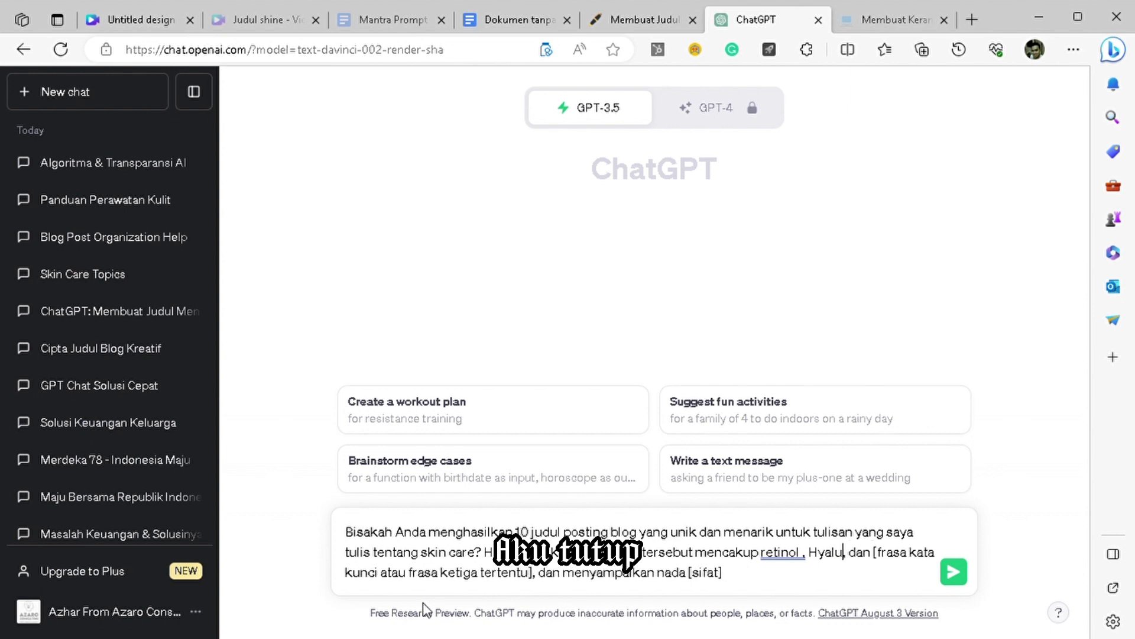
type("ronic")
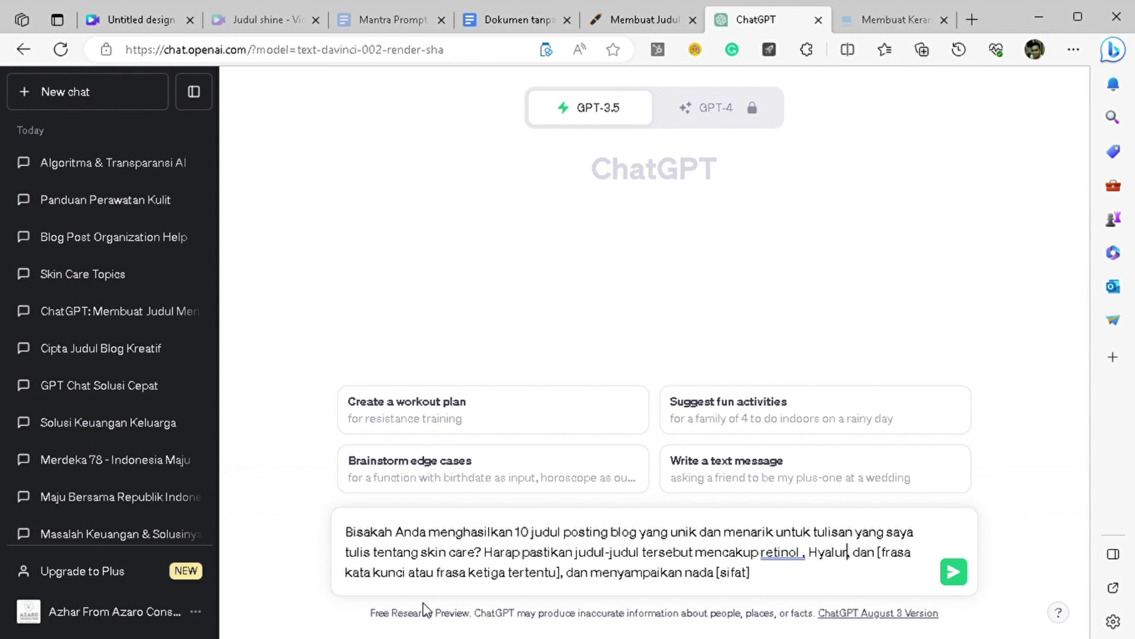
type(" acid,")
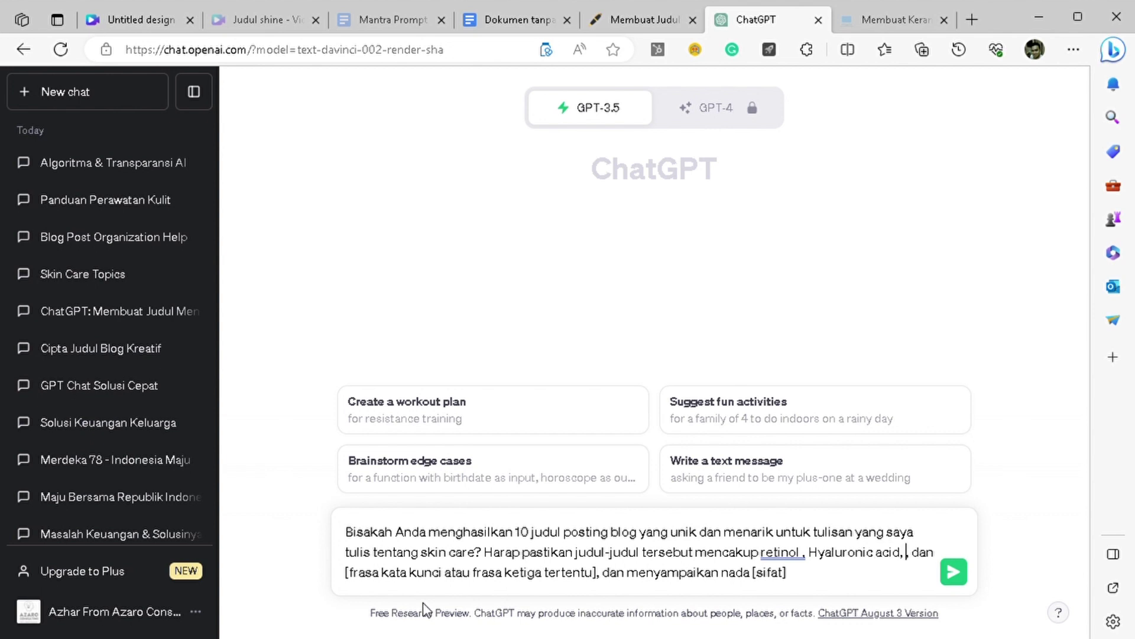
Step: Put "Niacimide" in place of the [frasa kata kunci atau frasa ketiga tertentu] placeholder, with "dan" before it
type(" Niacimide")
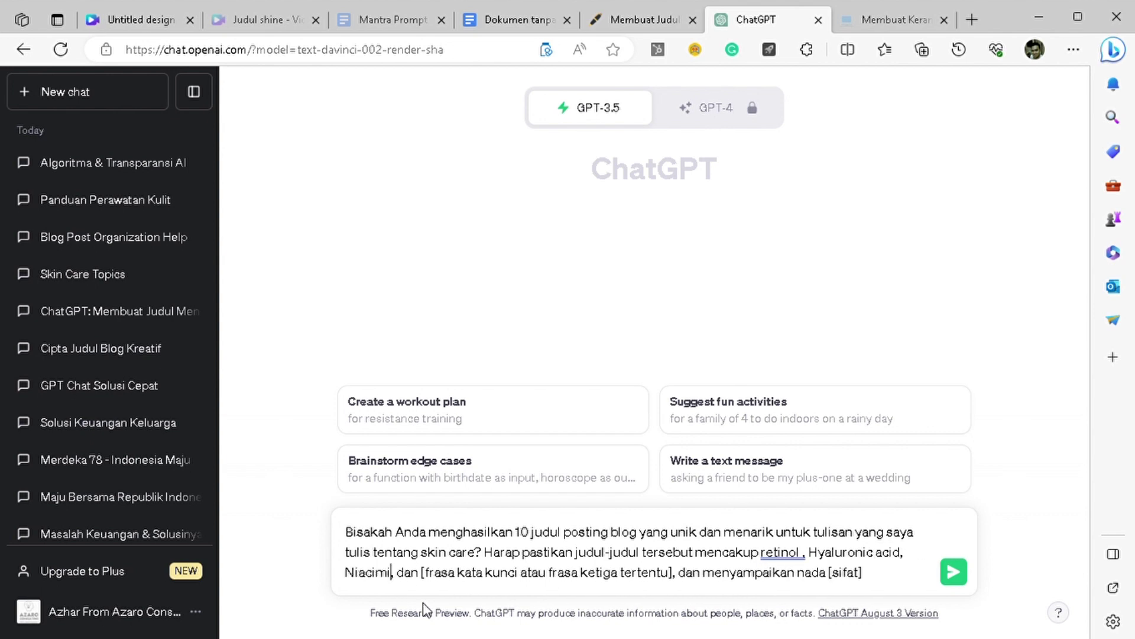
key("Right")
key("Right")
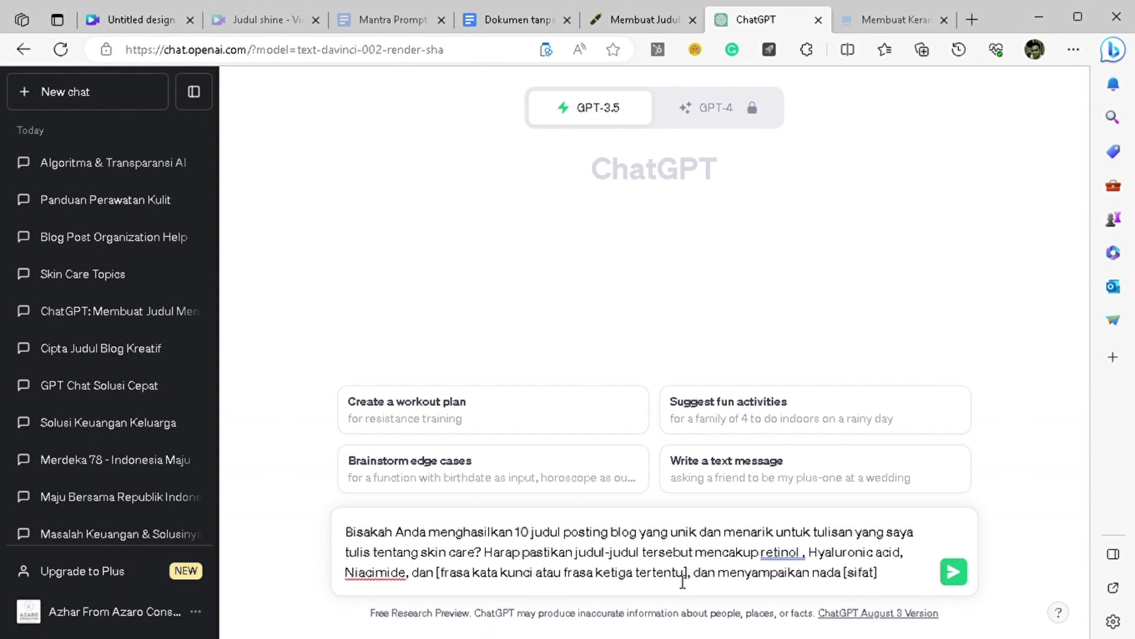
left_click_drag(694, 587, 423, 588)
key("BackSpace")
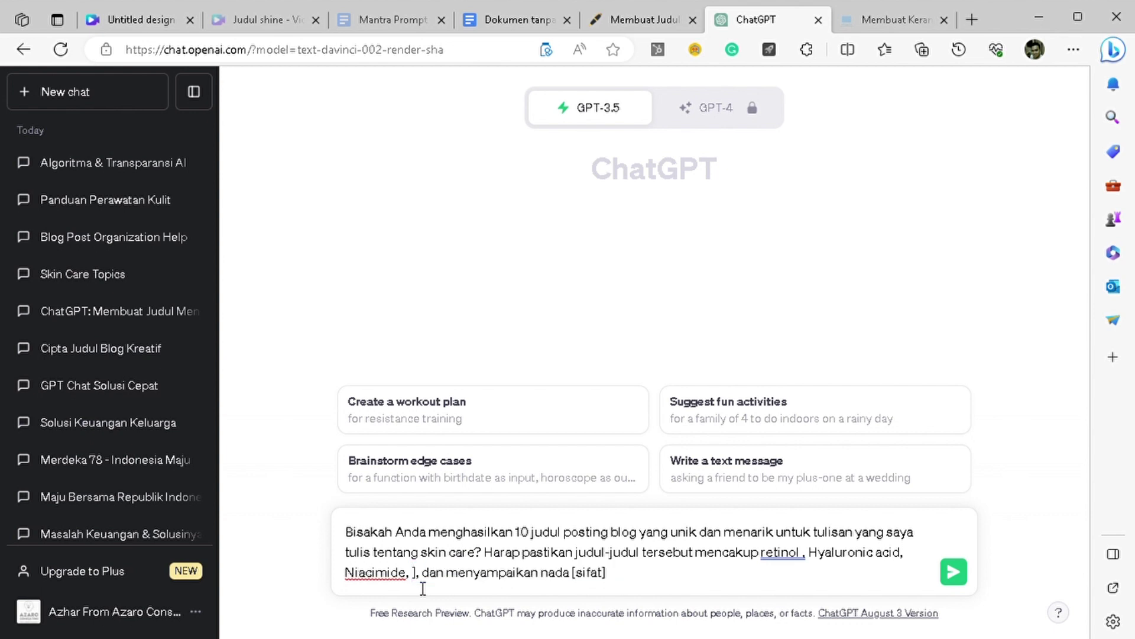
key("Delete")
key("Delete")
key("Delete")
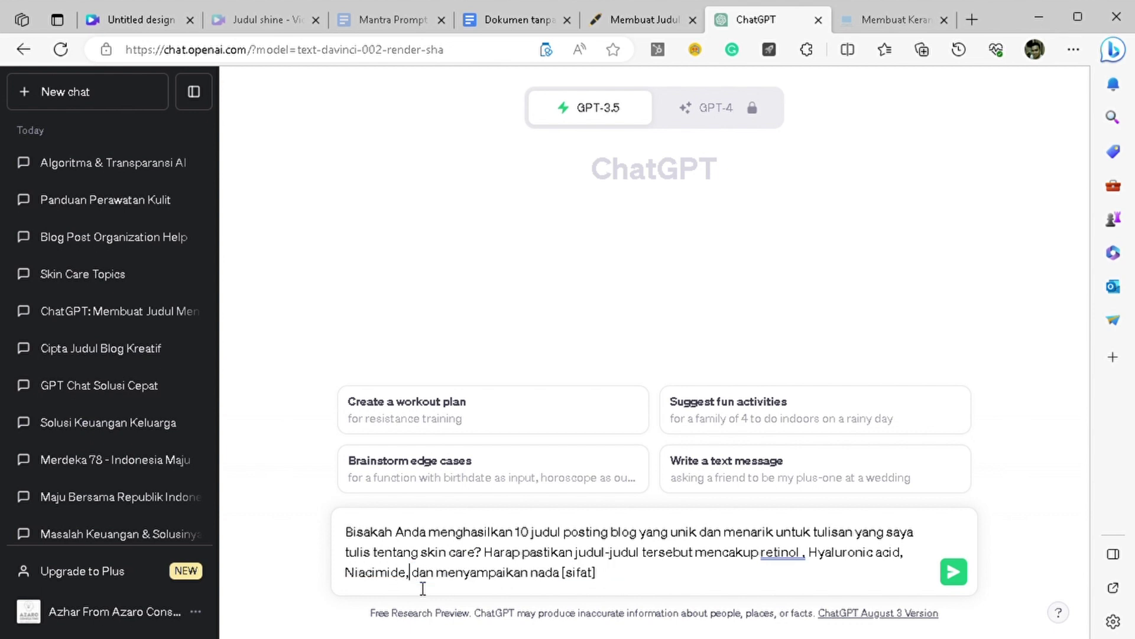
left_click(346, 574)
type("dan")
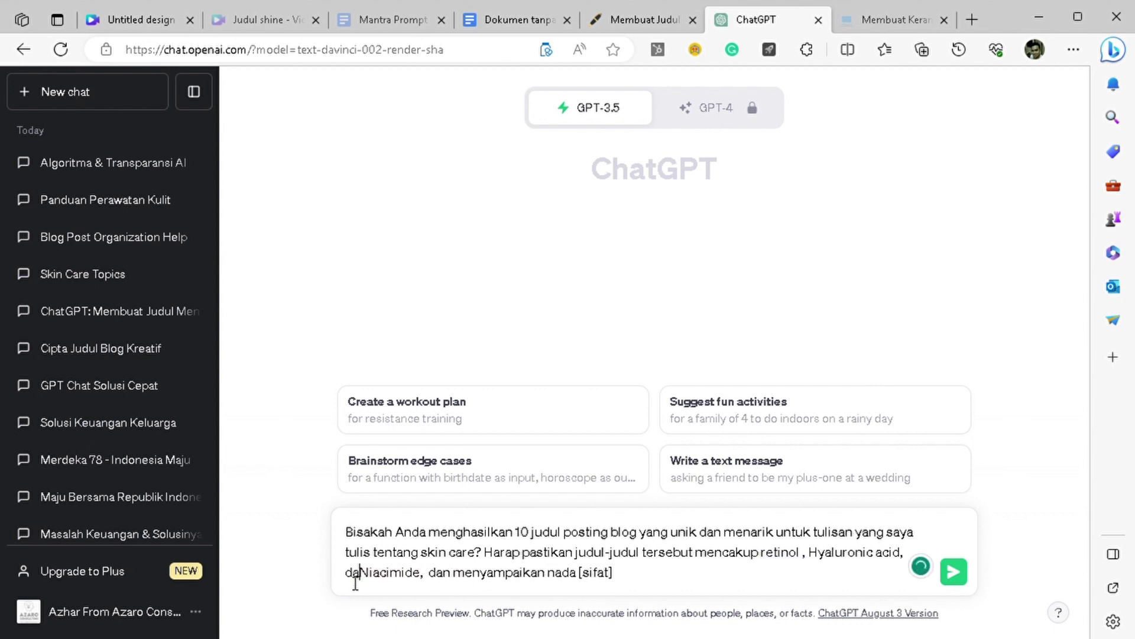
Step: Replace the [sifat] tone placeholder with "friendly" and send the skin care prompt
left_click_drag(621, 584, 570, 576)
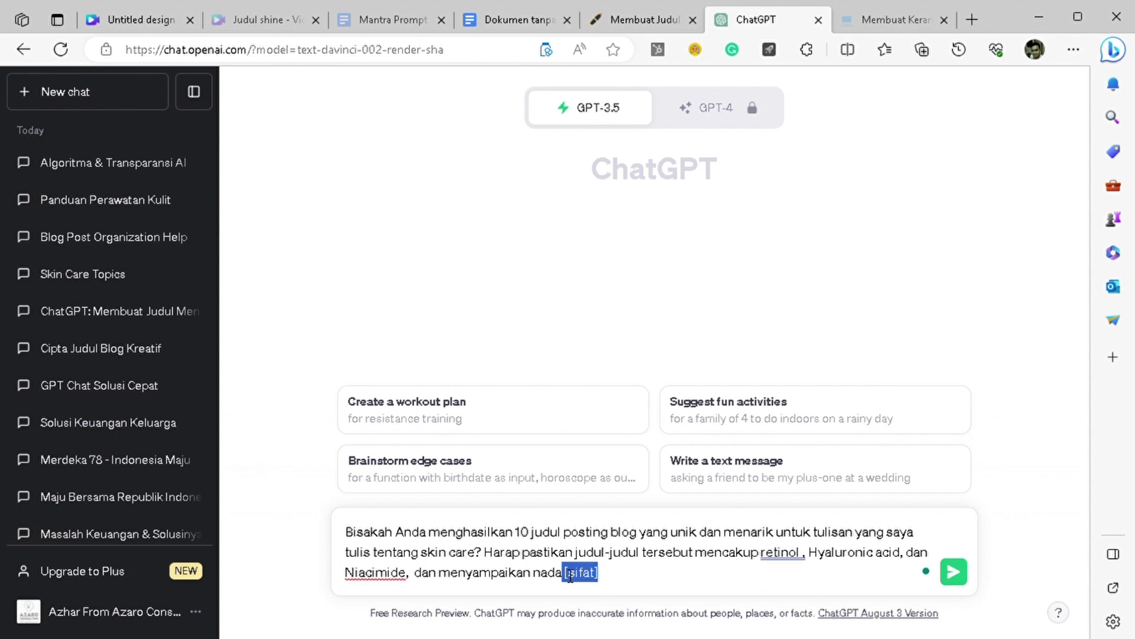
key("BackSpace")
type("friendly.")
left_click(955, 573)
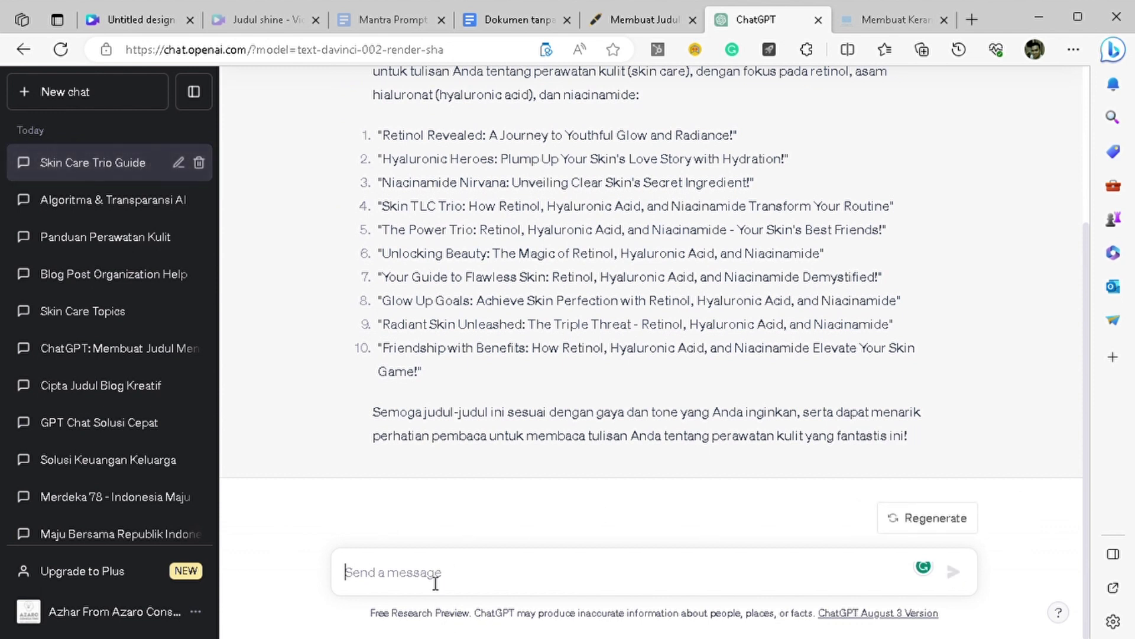
Step: Ask for the generated titles in Indonesian by sending "bisa terjemahkan ke dalam bahasa indonesia?"
type("b")
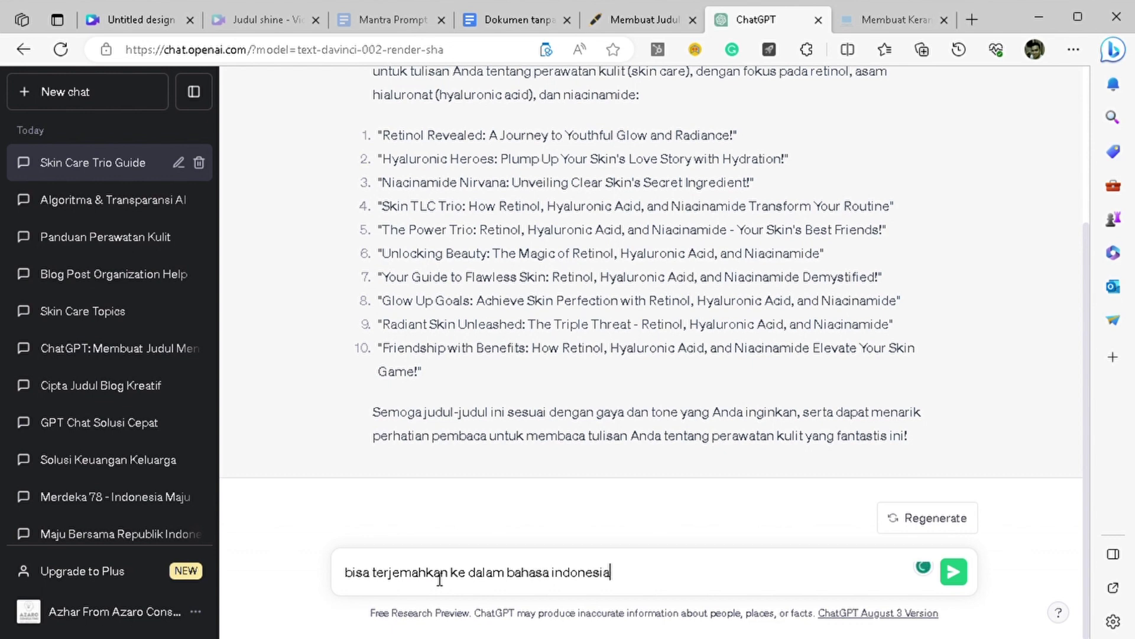
key("Return")
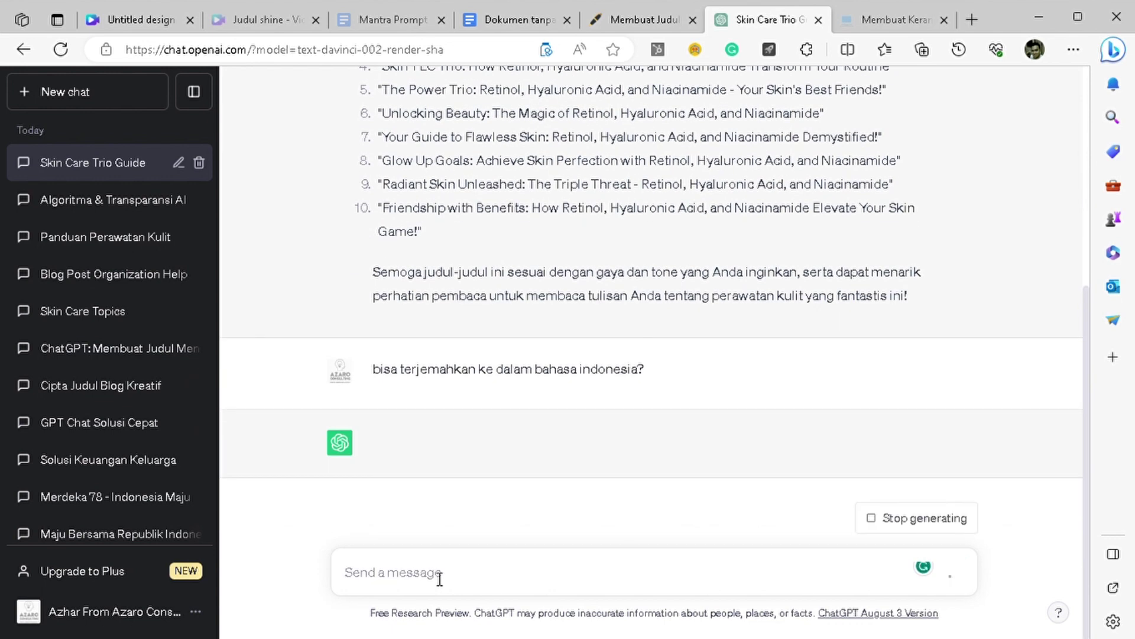